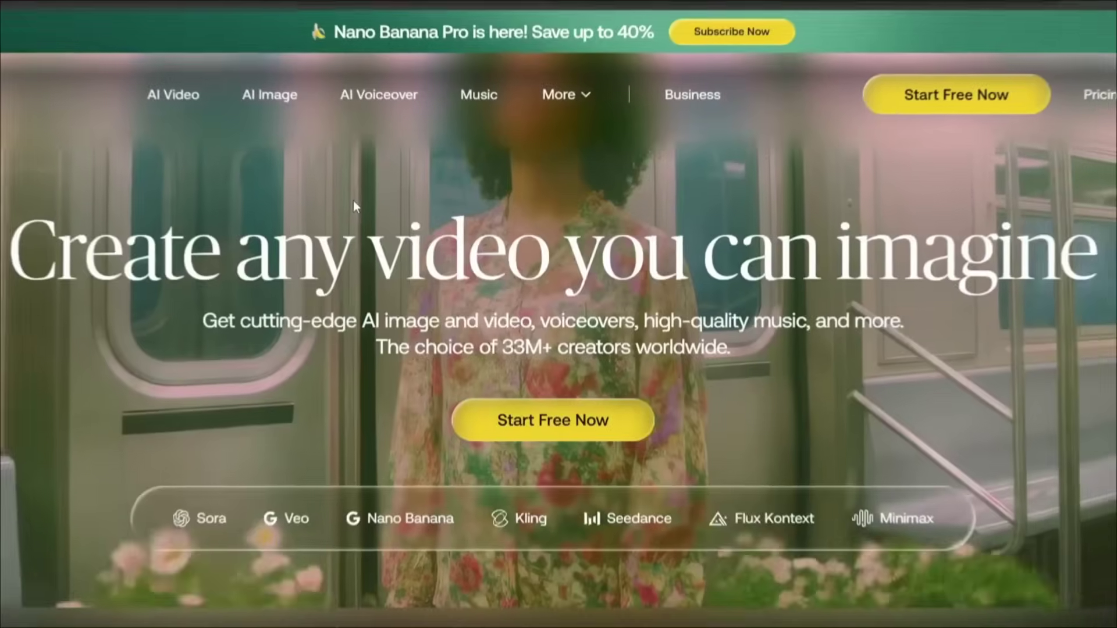
- Scroll the Artlist homepage past the AI tools carousel, asset cards and plans, then open Sign In
scroll(353, 200, down, 10)
scroll(348, 221, down, 5)
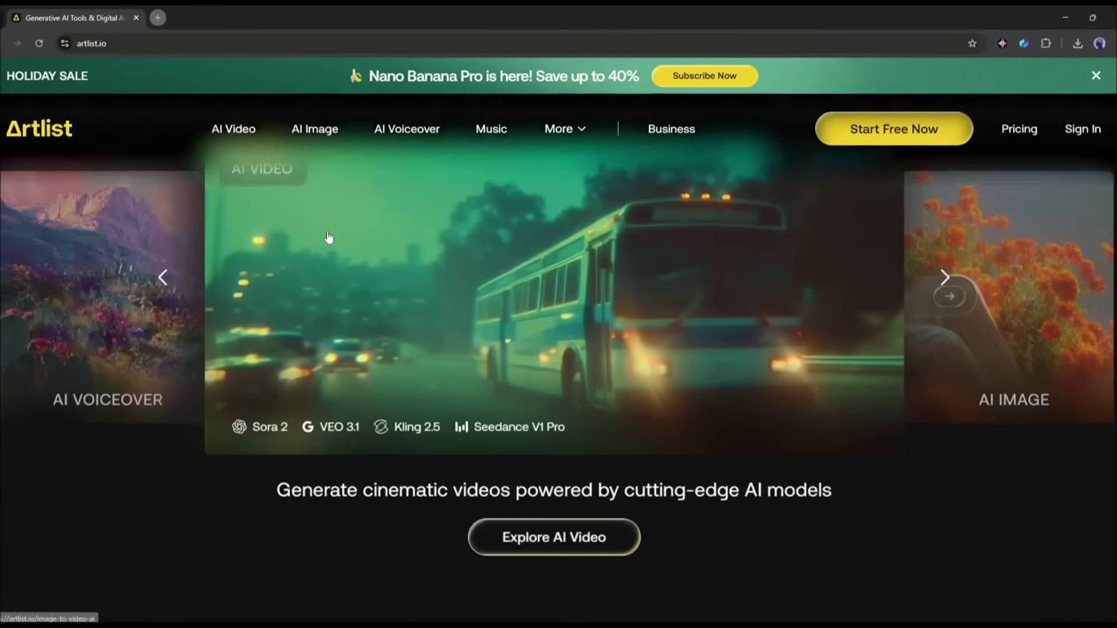
scroll(524, 378, up, 1)
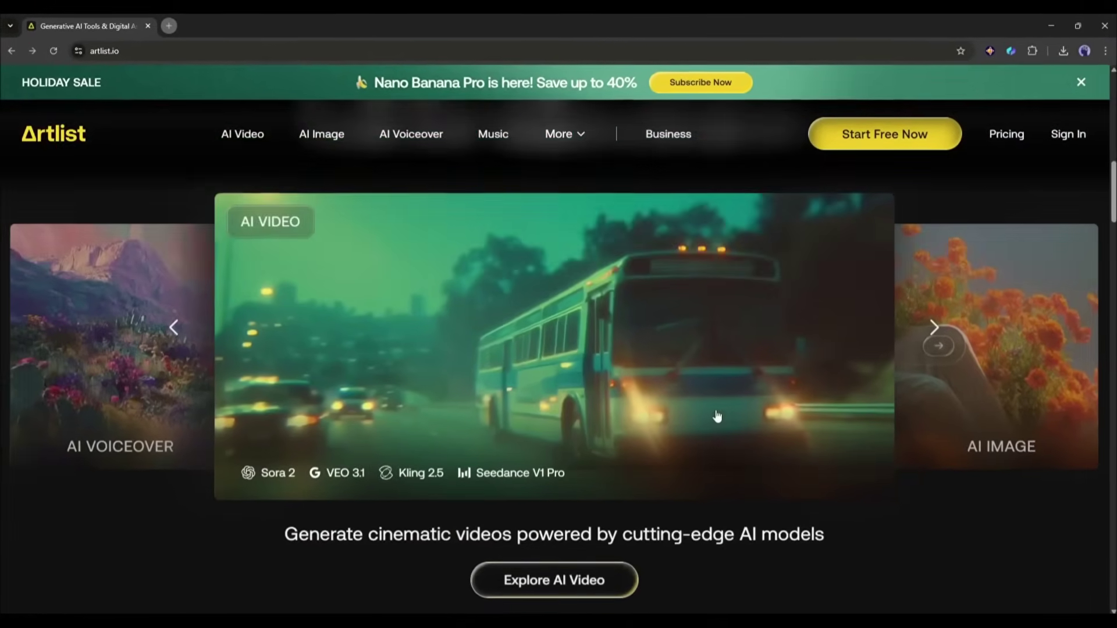
scroll(718, 415, down, 10)
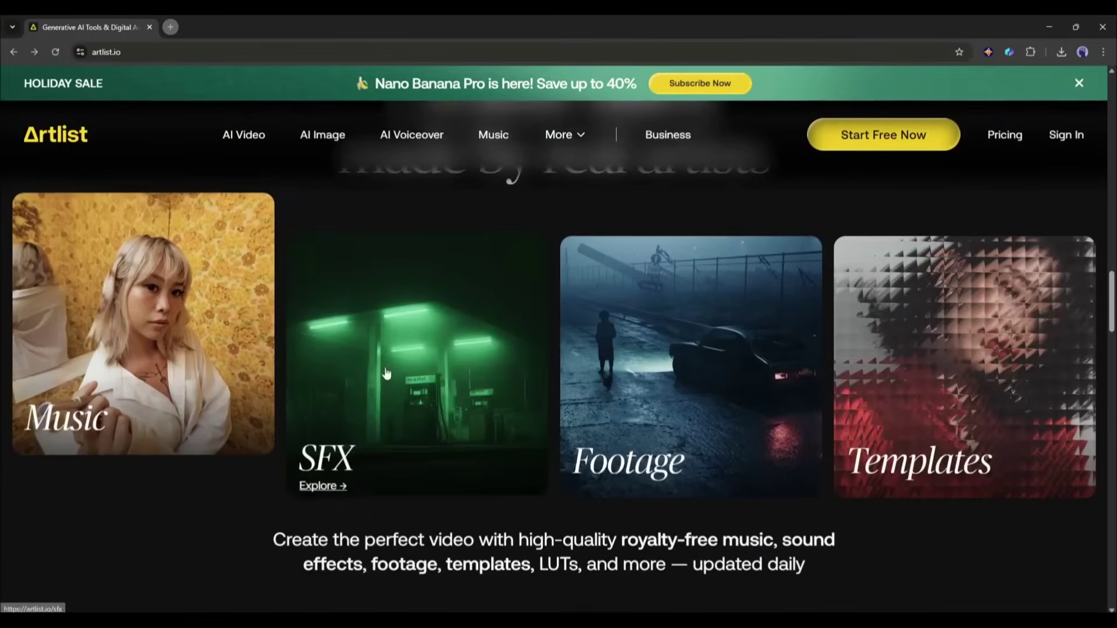
scroll(805, 394, down, 8)
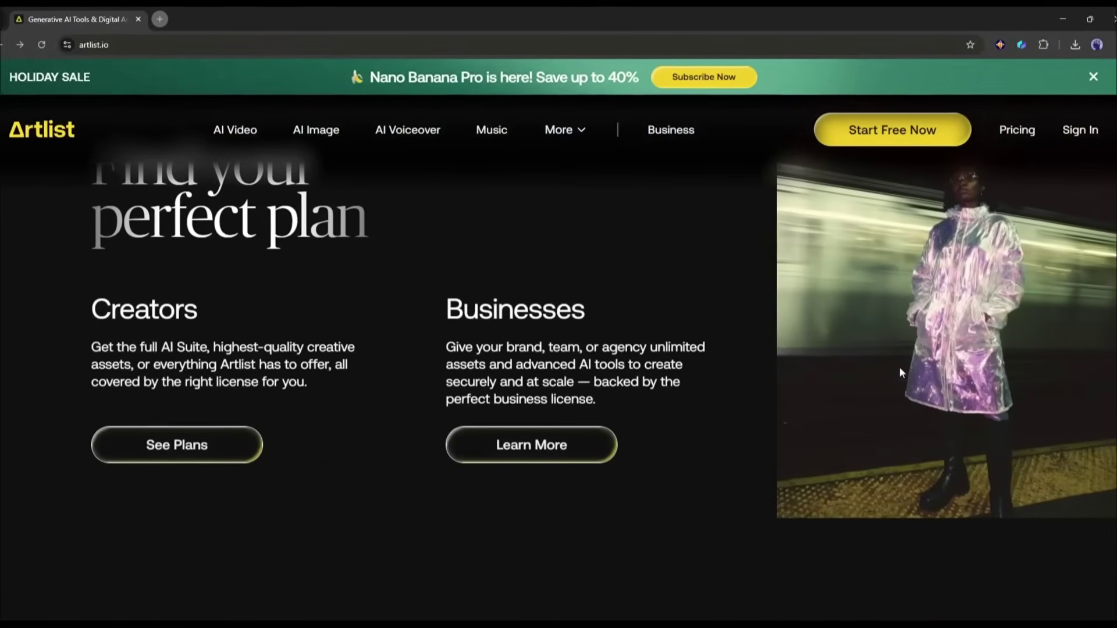
scroll(840, 375, down, 15)
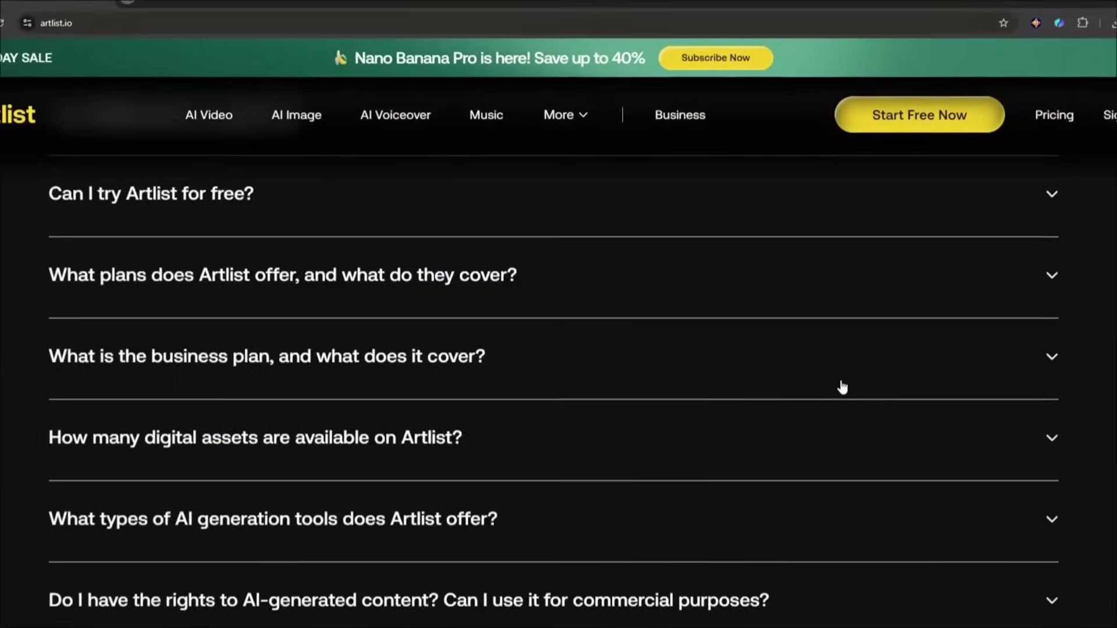
scroll(842, 386, down, 5)
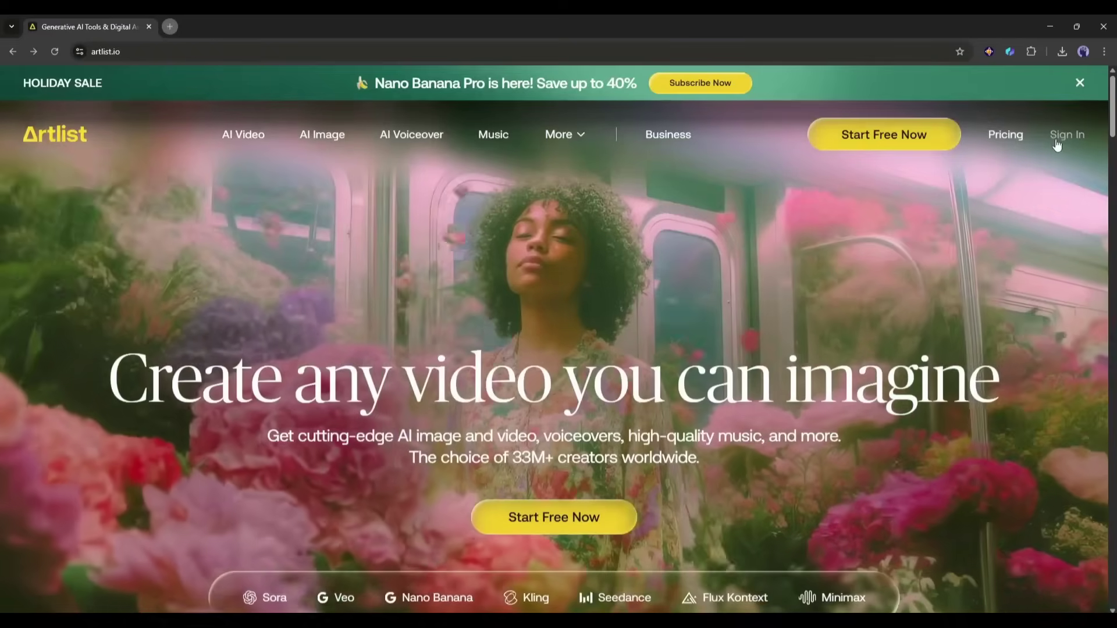
click(1055, 137)
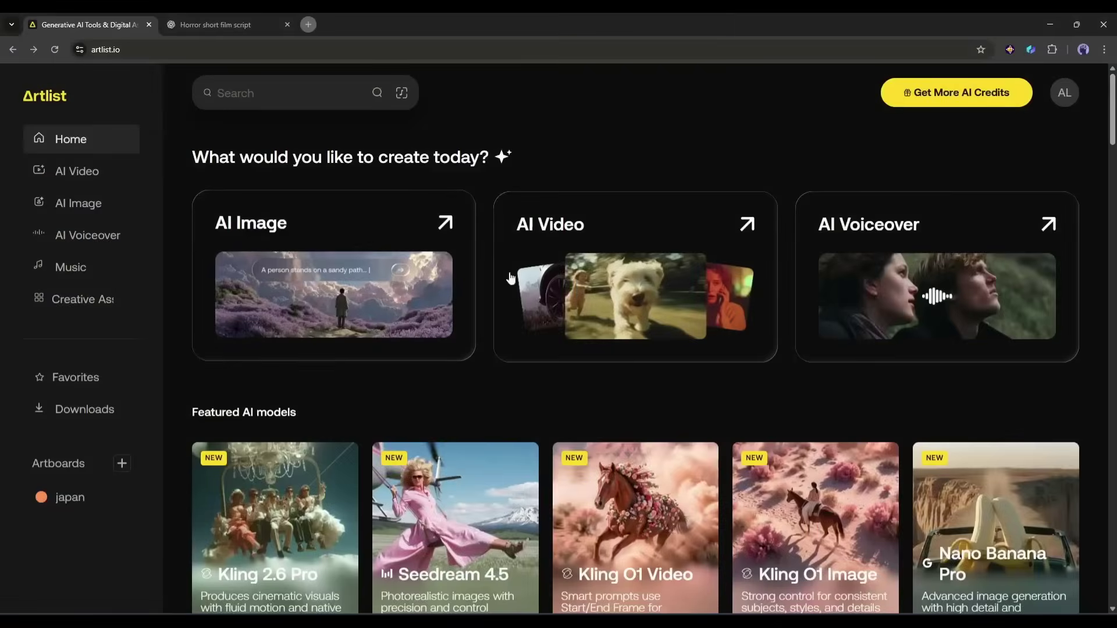
- Open the AI Video text-to-video generator from the dashboard
scroll(510, 278, down, 20)
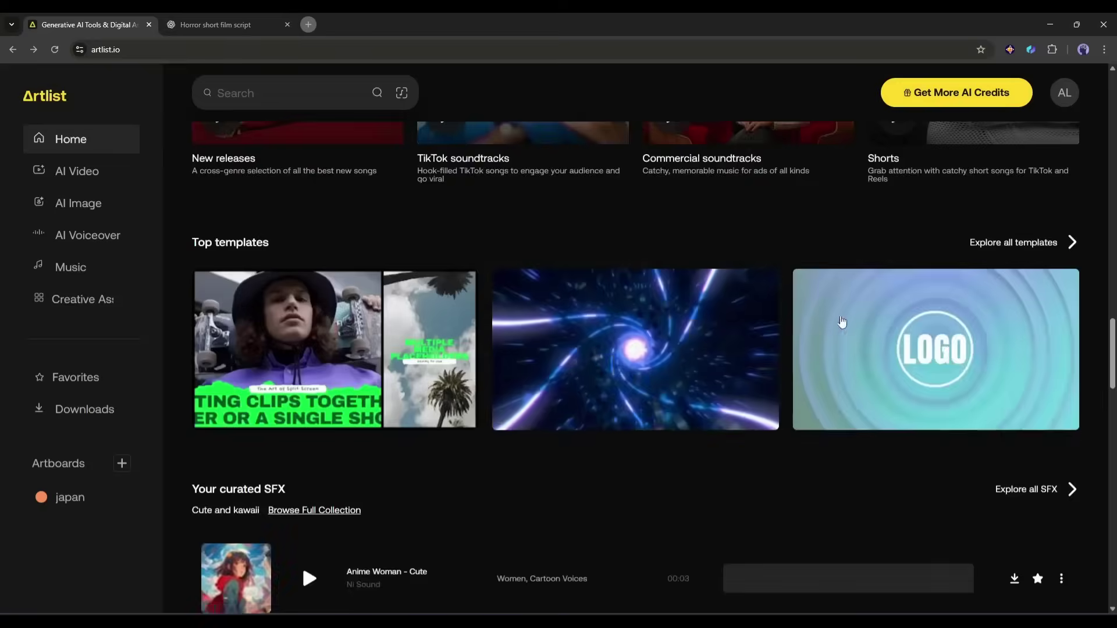
scroll(841, 321, down, 15)
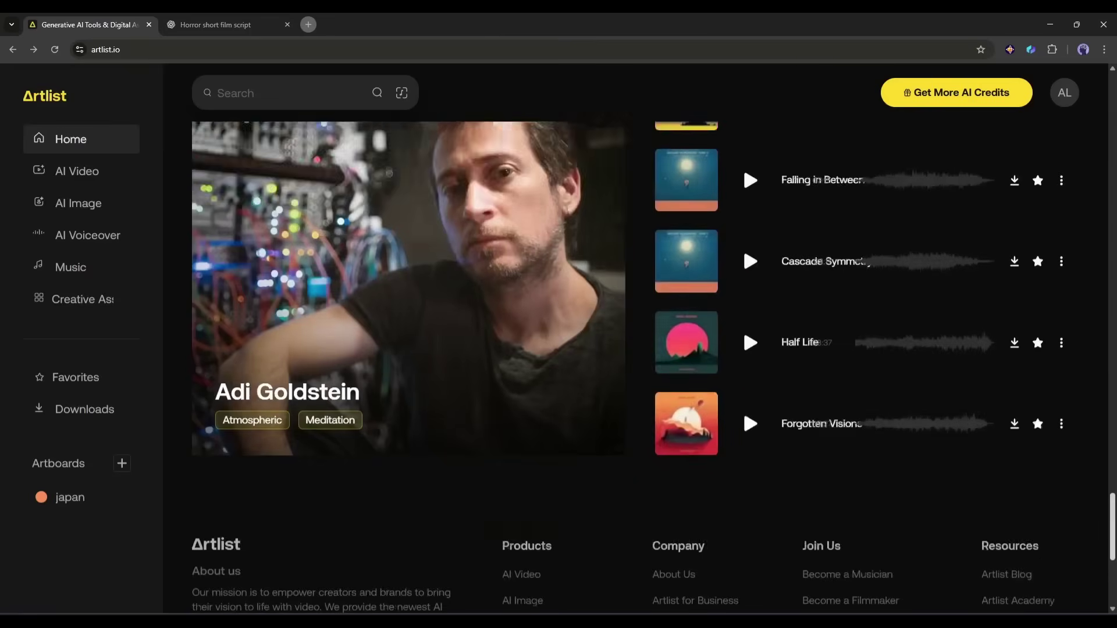
scroll(742, 246, up, 20)
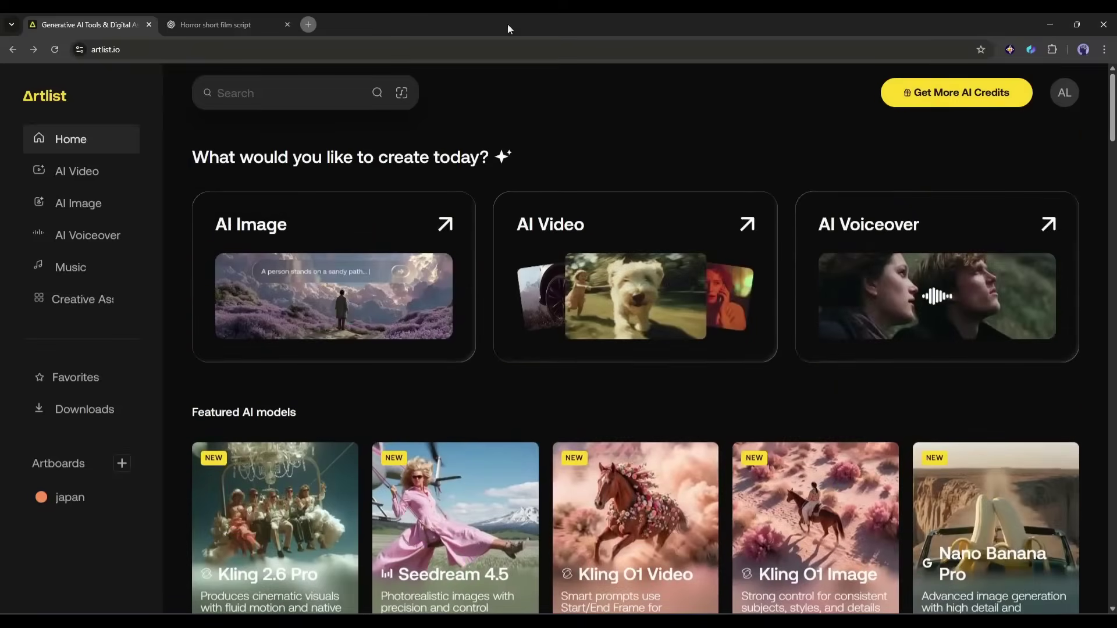
click(594, 244)
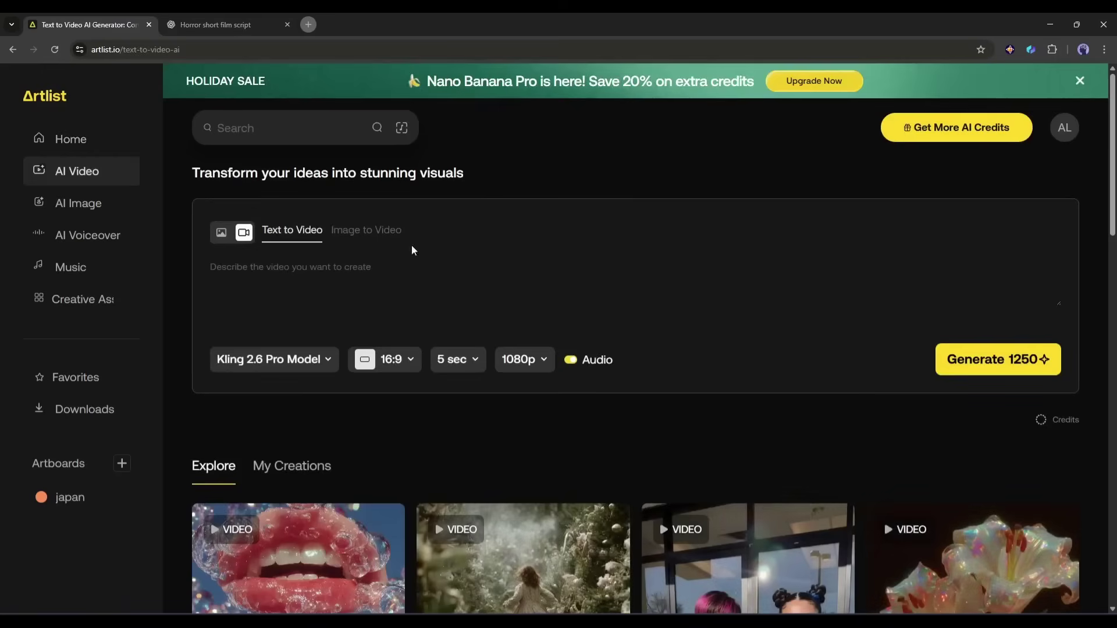
- Select Kling 2.6 Pro from the video model list
click(267, 359)
scroll(340, 465, down, 3)
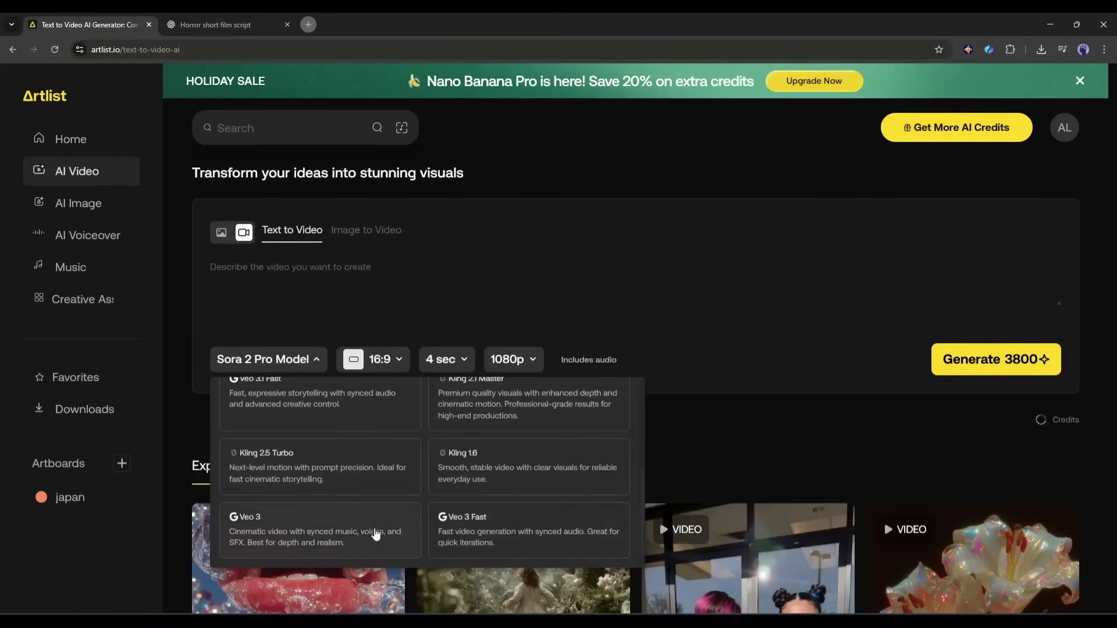
scroll(487, 483, up, 5)
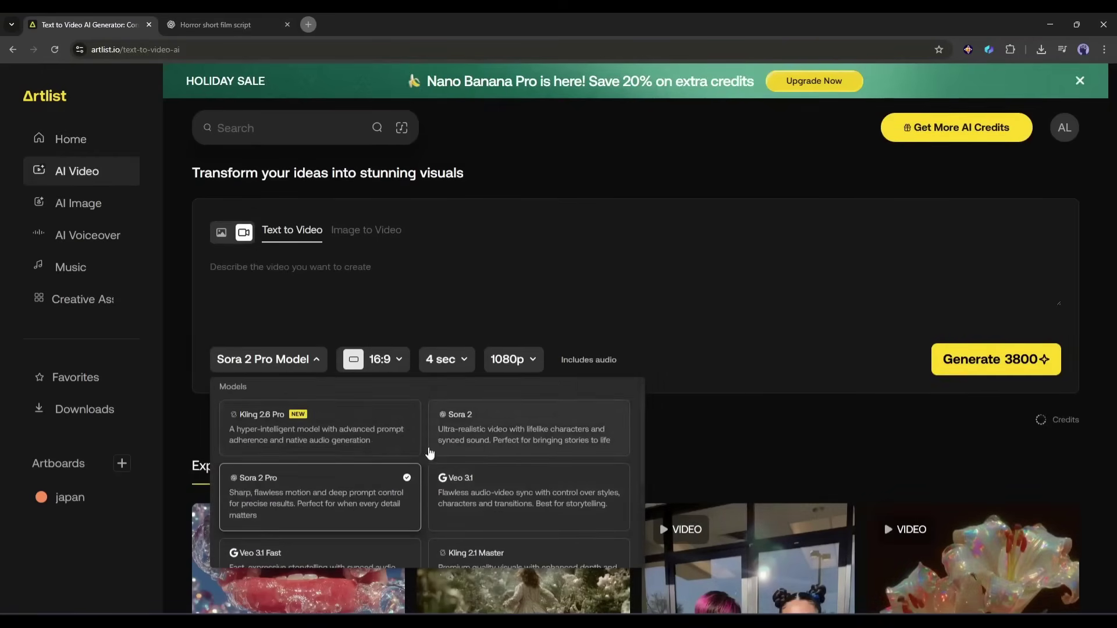
scroll(336, 470, up, 3)
click(322, 441)
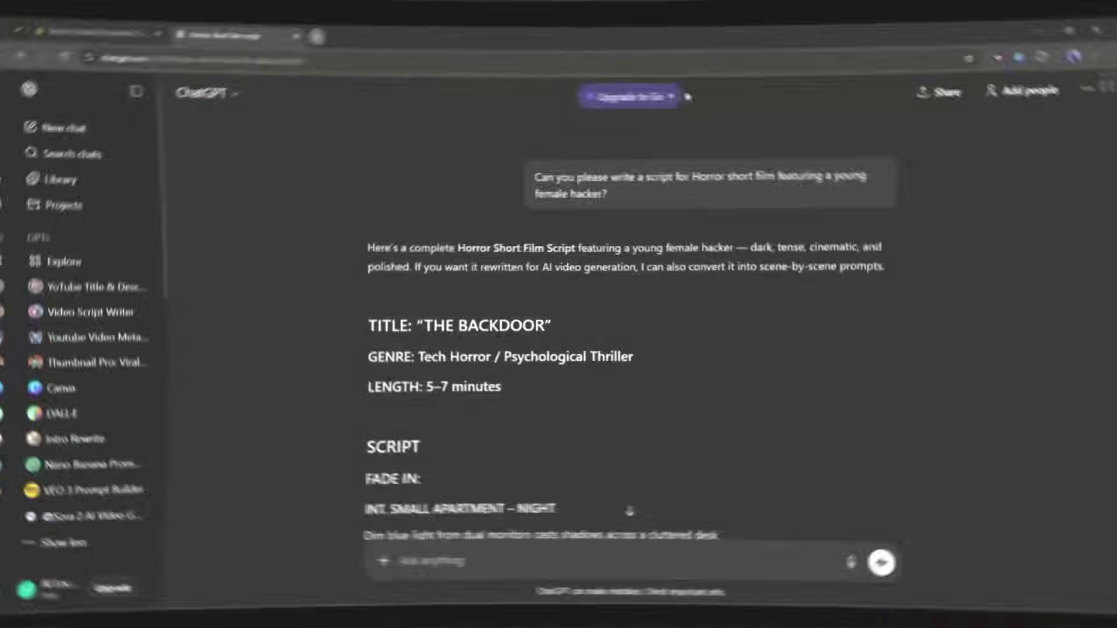
- Scroll through the ChatGPT horror short script and its scene prompts
scroll(385, 285, down, 10)
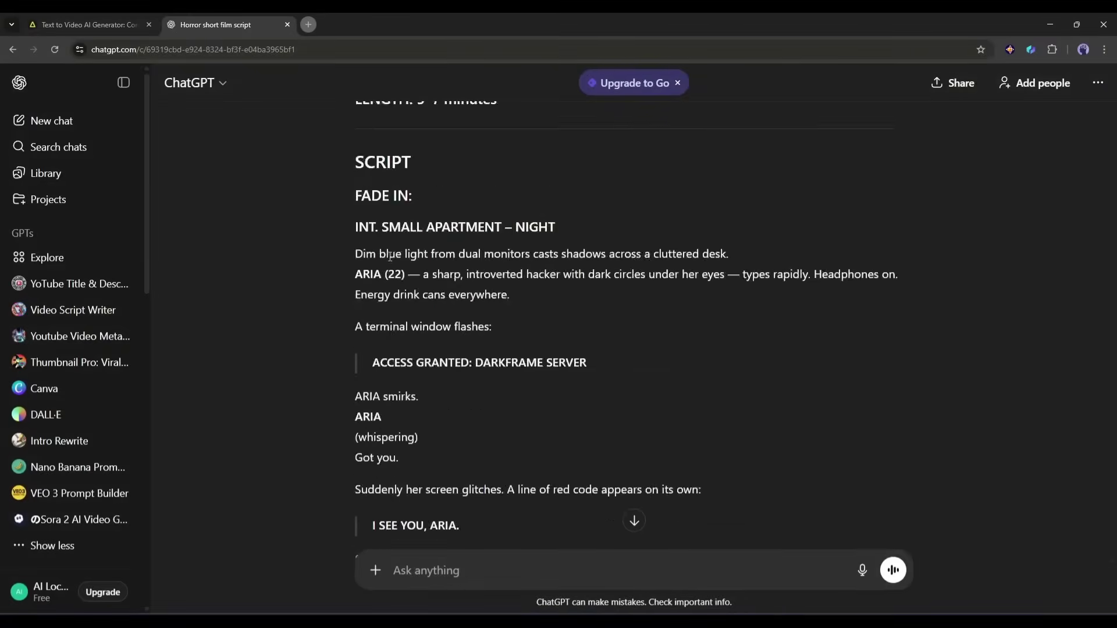
scroll(386, 285, down, 15)
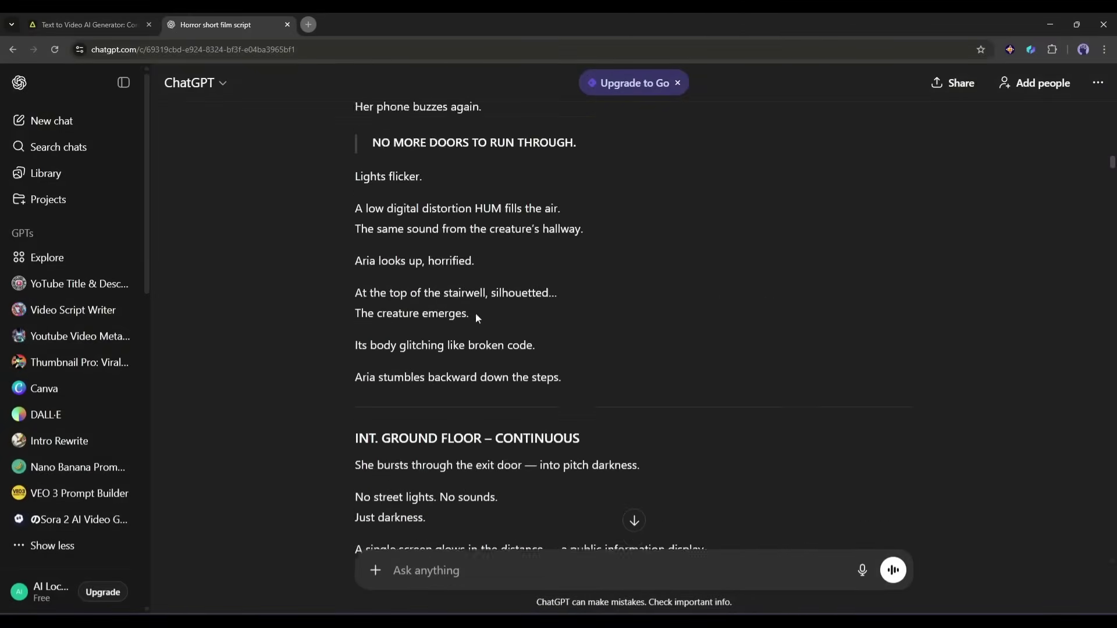
scroll(465, 349, down, 15)
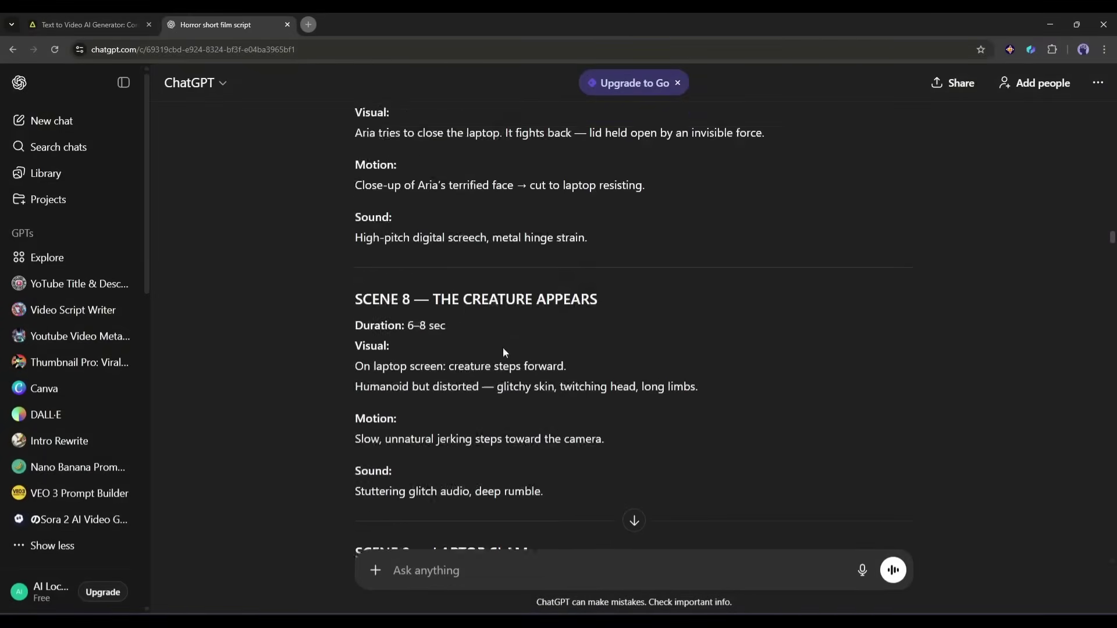
scroll(297, 314, down, 20)
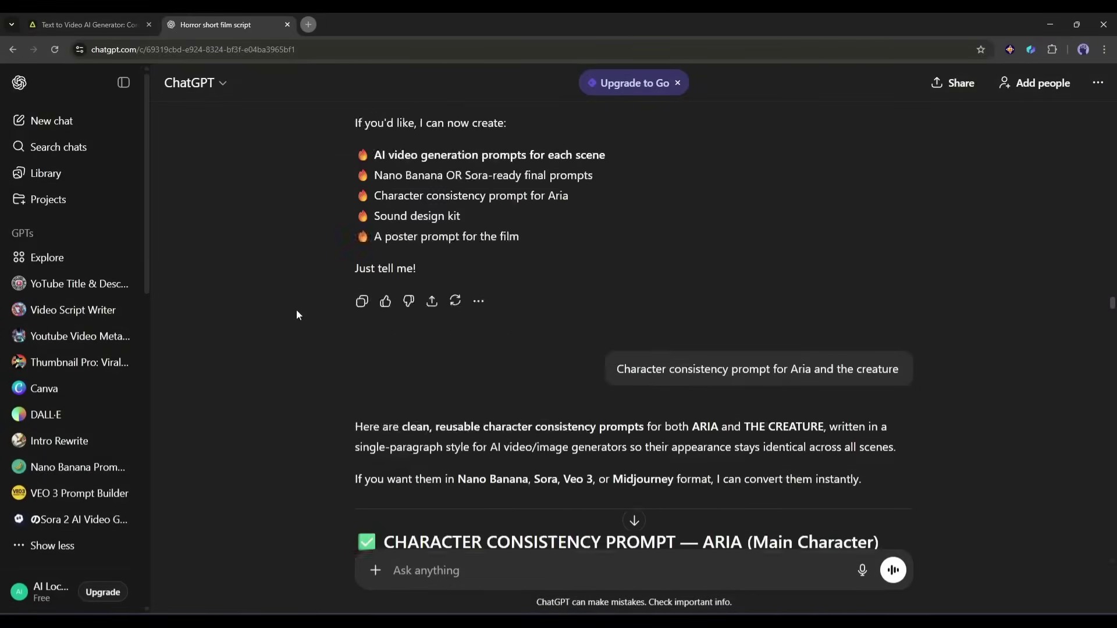
scroll(296, 314, down, 20)
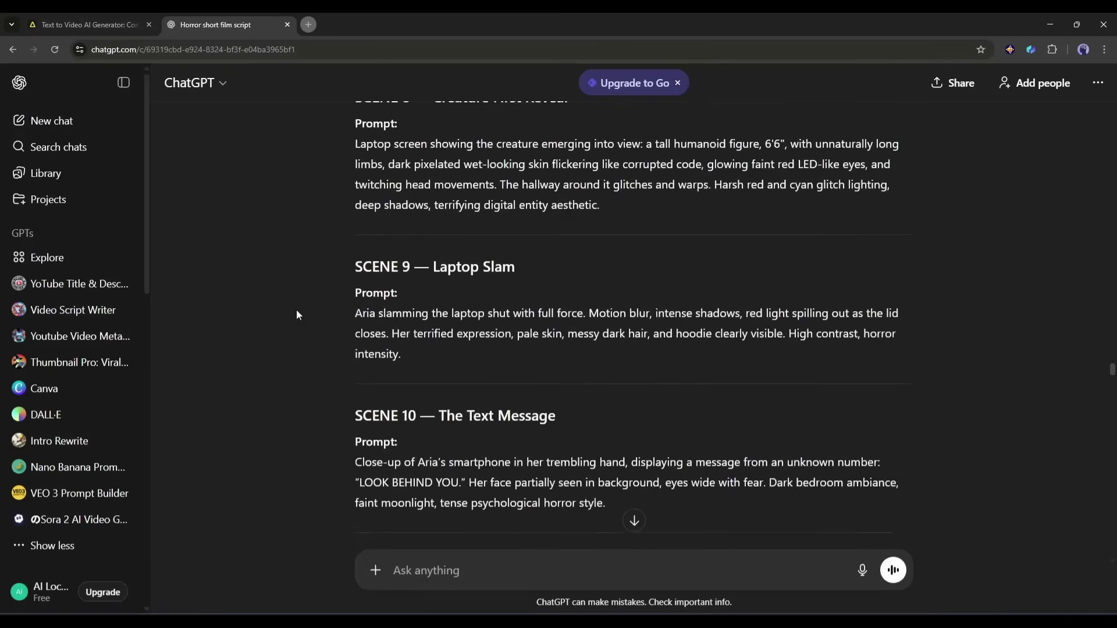
scroll(296, 310, down, 20)
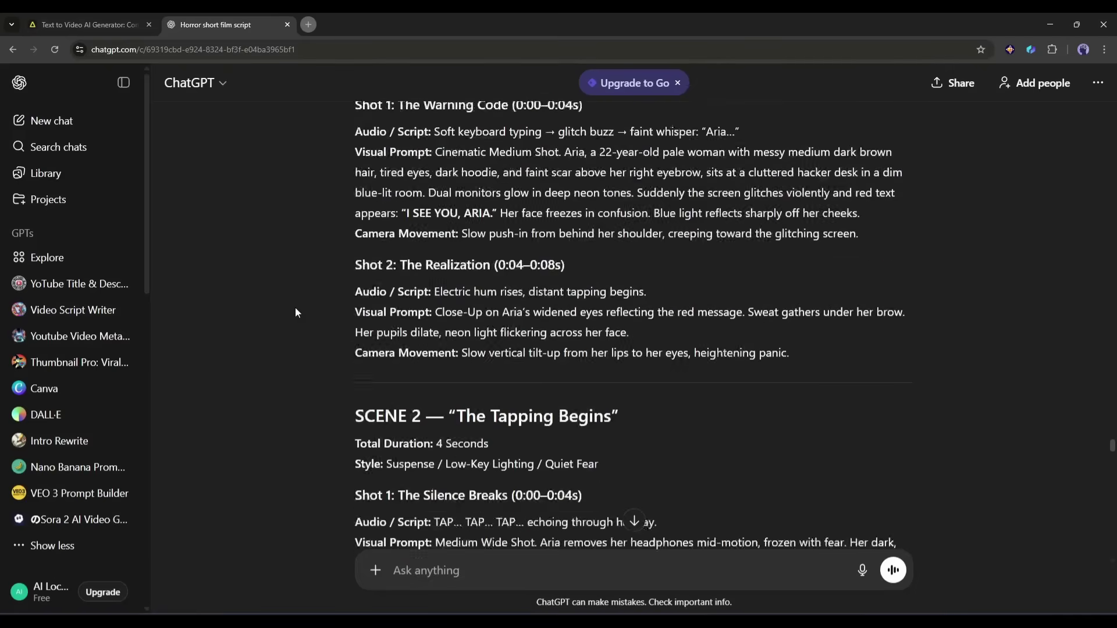
scroll(295, 312, down, 20)
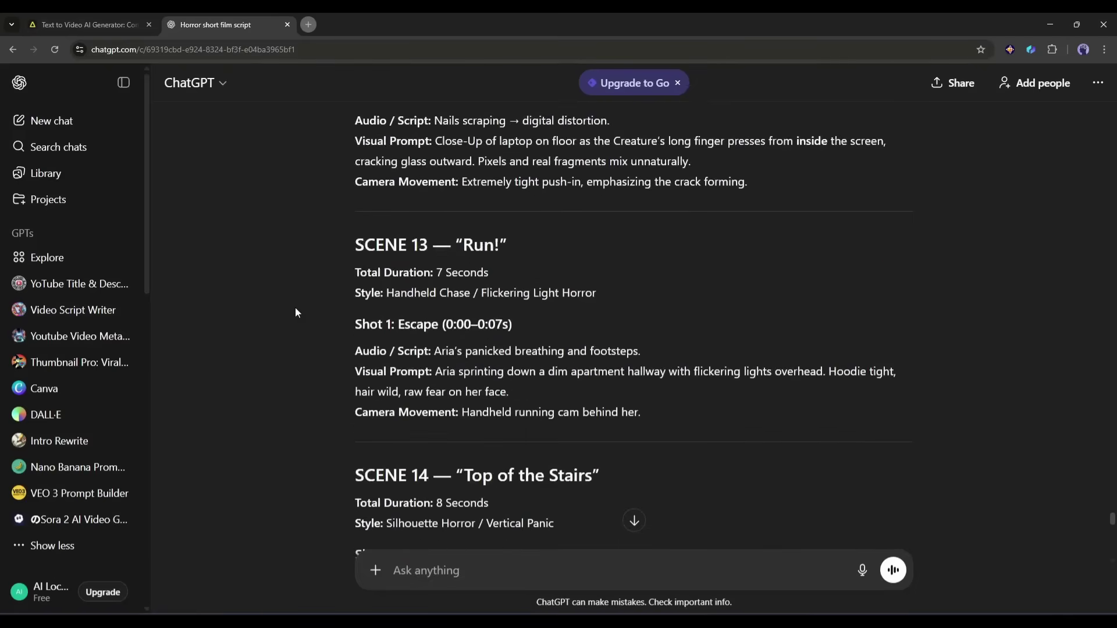
scroll(295, 312, down, 15)
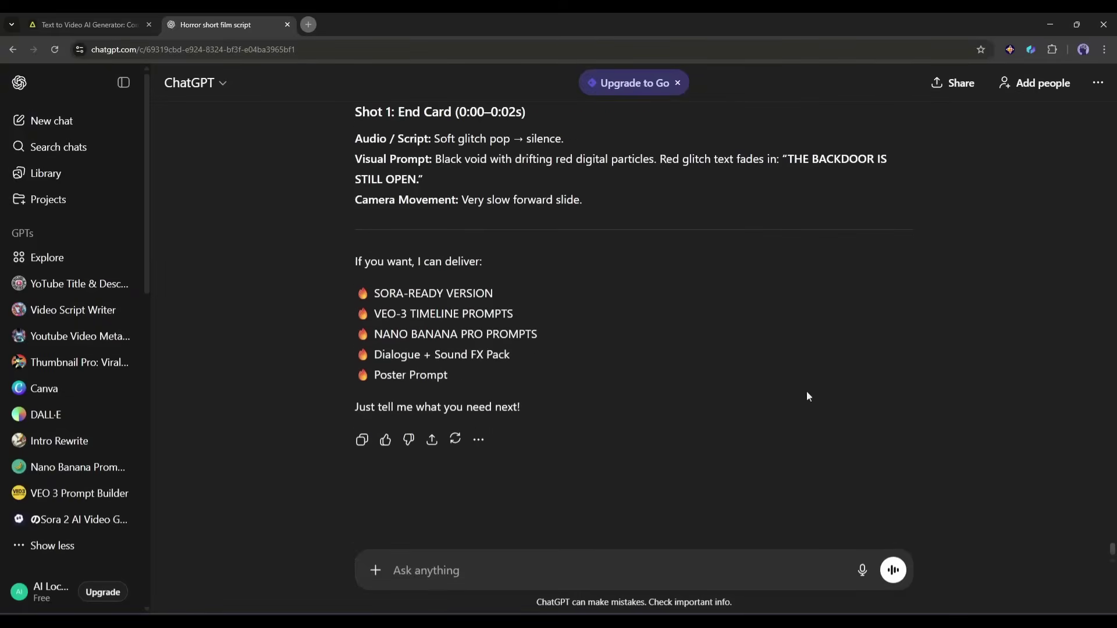
scroll(807, 396, up, 20)
scroll(533, 357, up, 10)
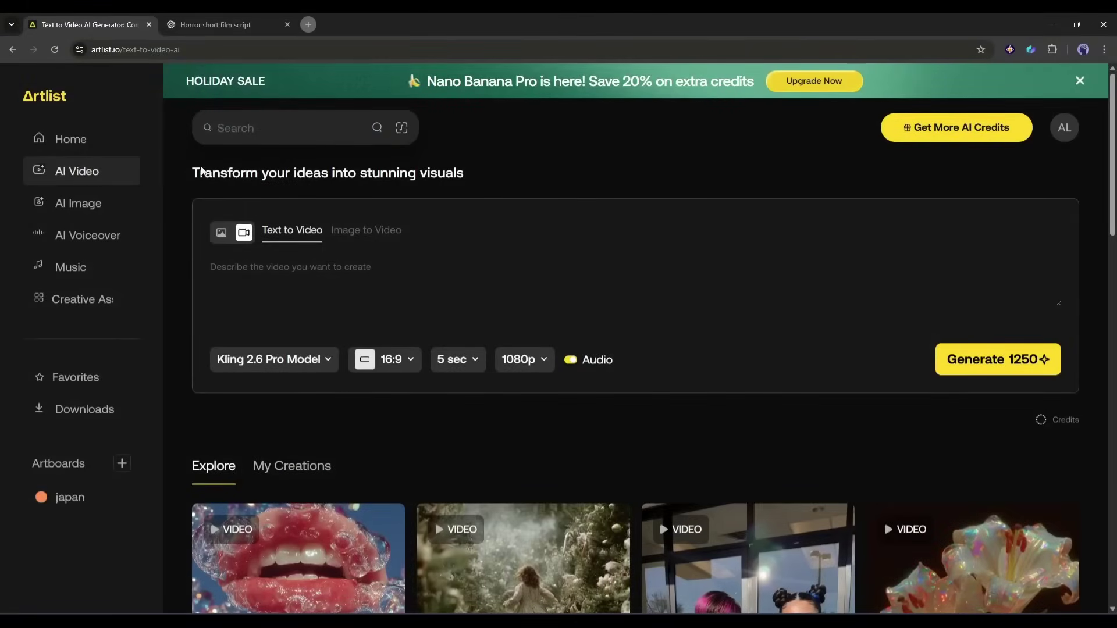
- Keep Kling 2.6 Pro as the video model in the generator
click(340, 243)
click(271, 359)
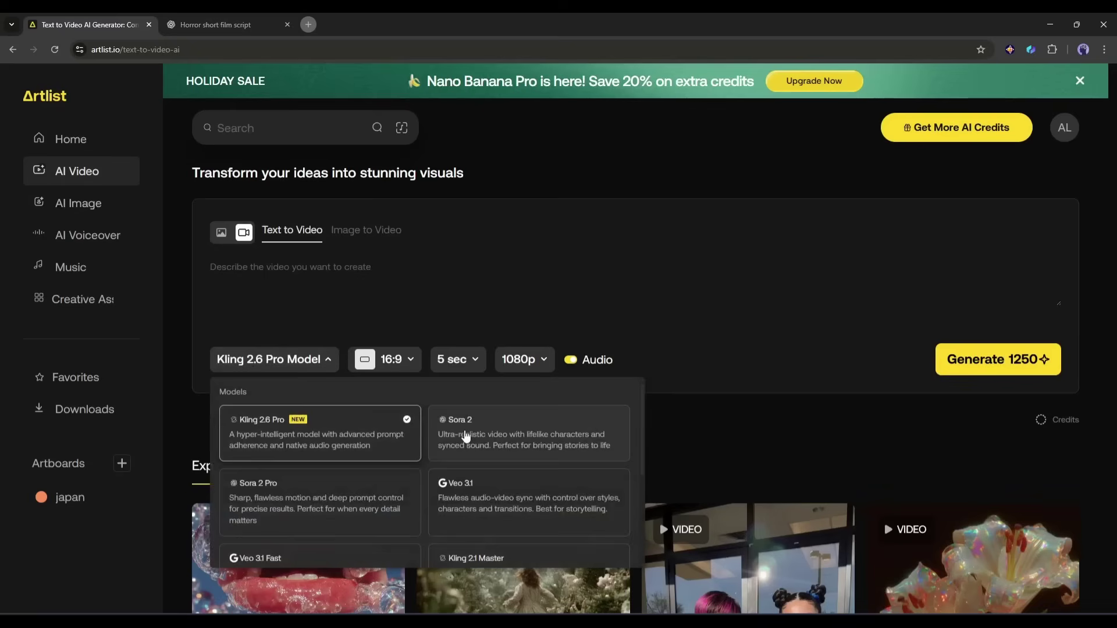
scroll(361, 498, down, 3)
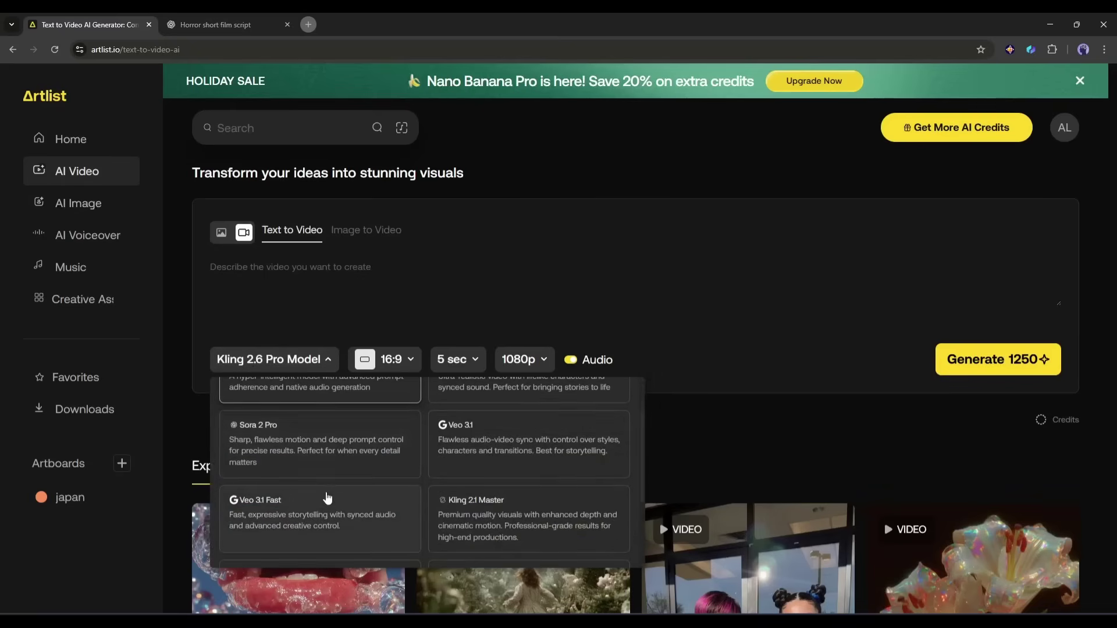
scroll(360, 502, down, 2)
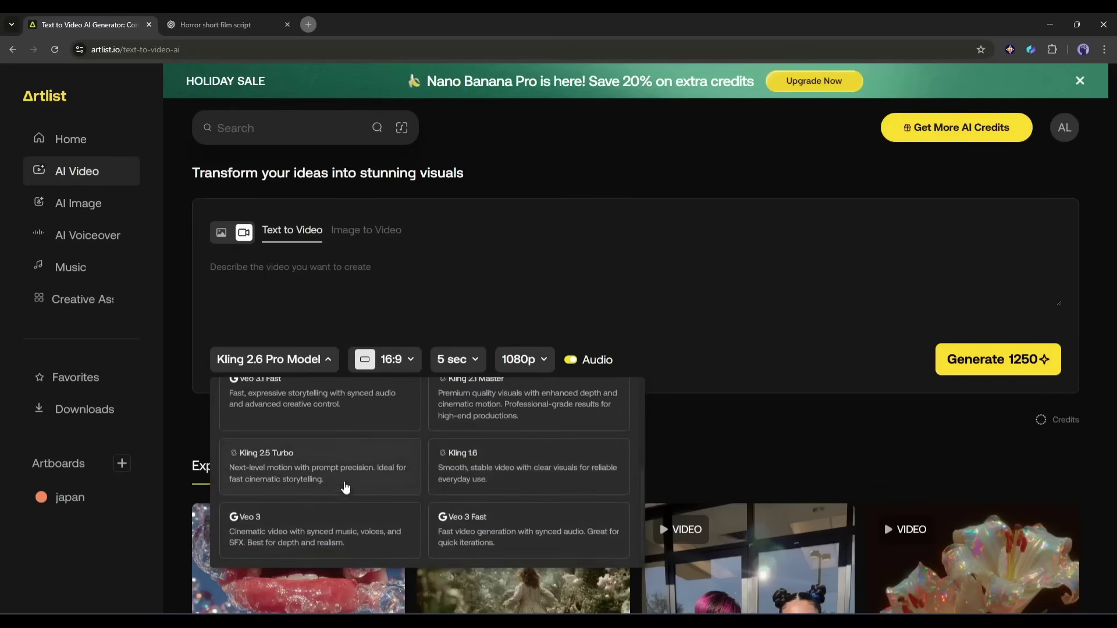
scroll(521, 500, up, 1)
scroll(363, 467, up, 2)
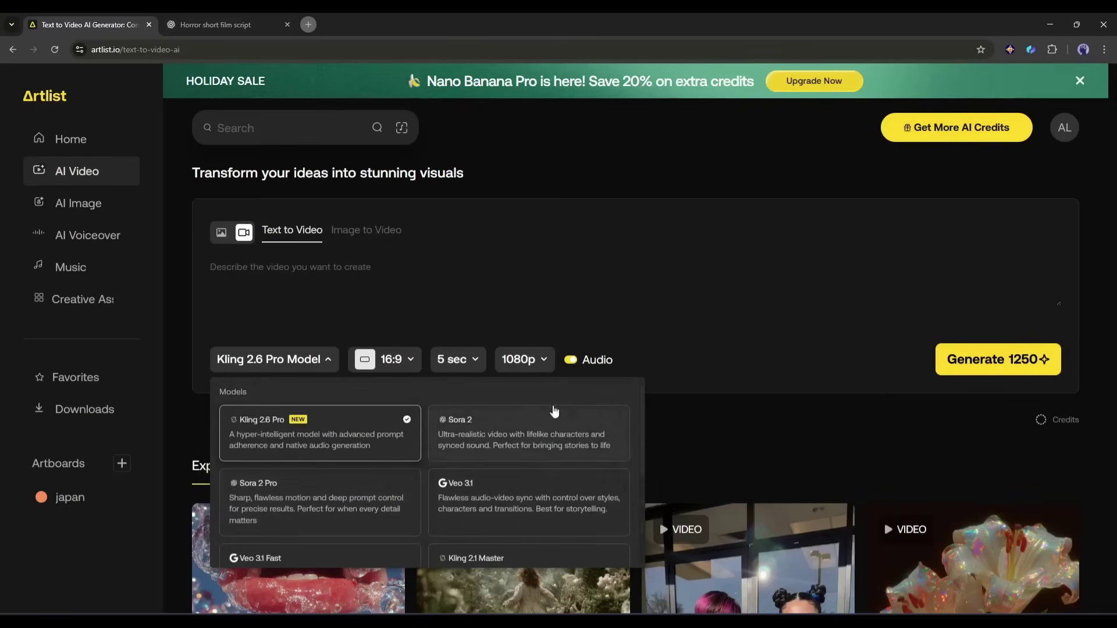
click(300, 444)
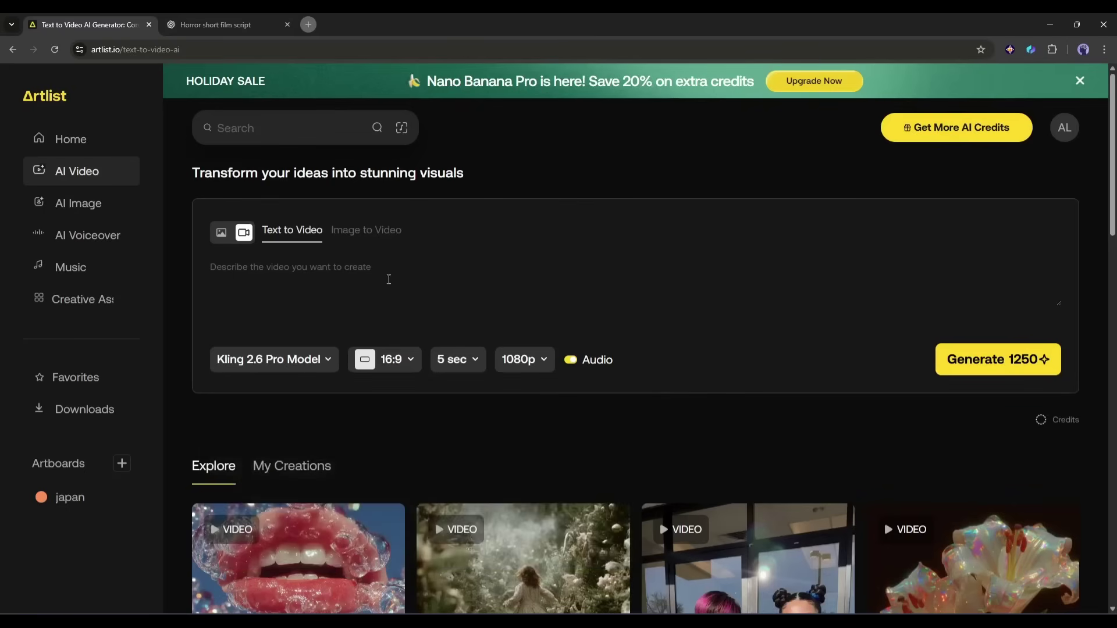
- Set the clip to 16:9, 10 seconds and 1080p, then return to the ChatGPT script
click(395, 371)
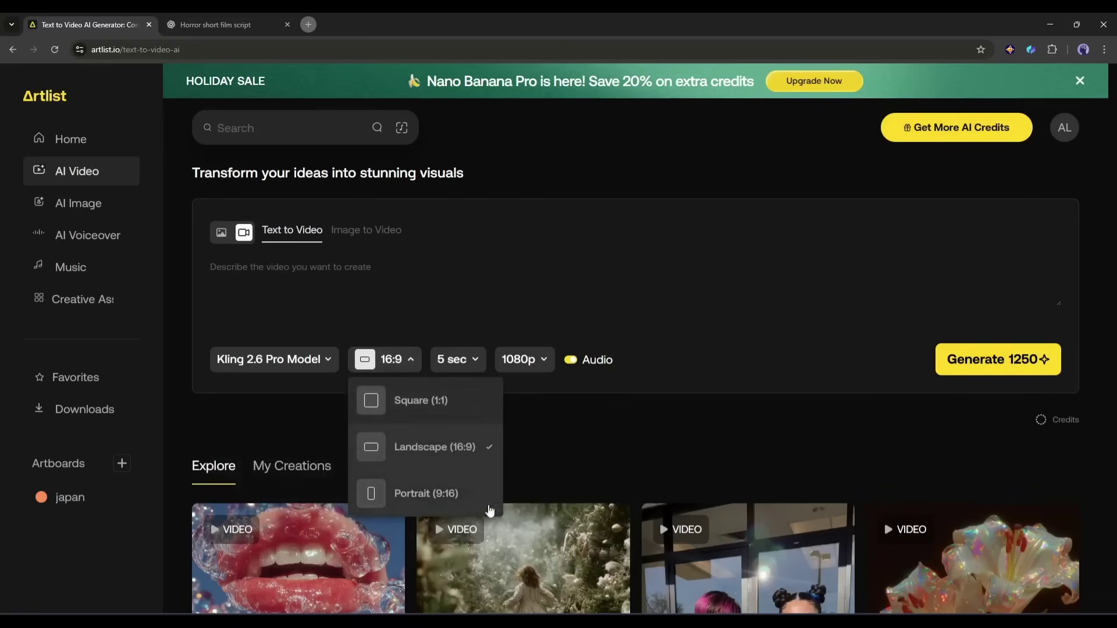
click(445, 453)
click(447, 366)
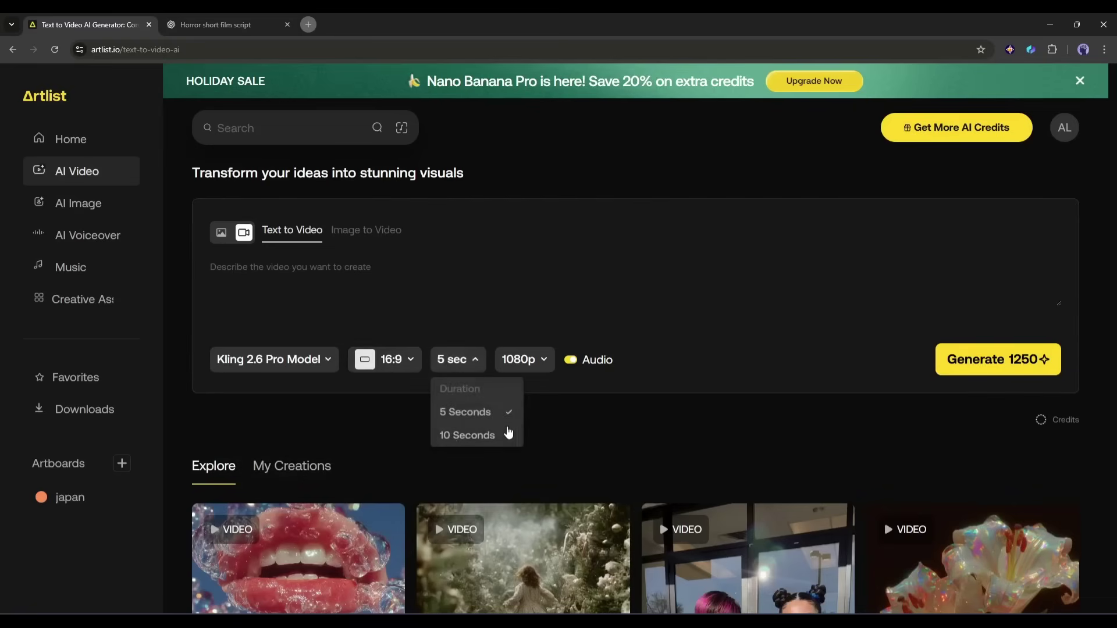
click(468, 436)
click(527, 361)
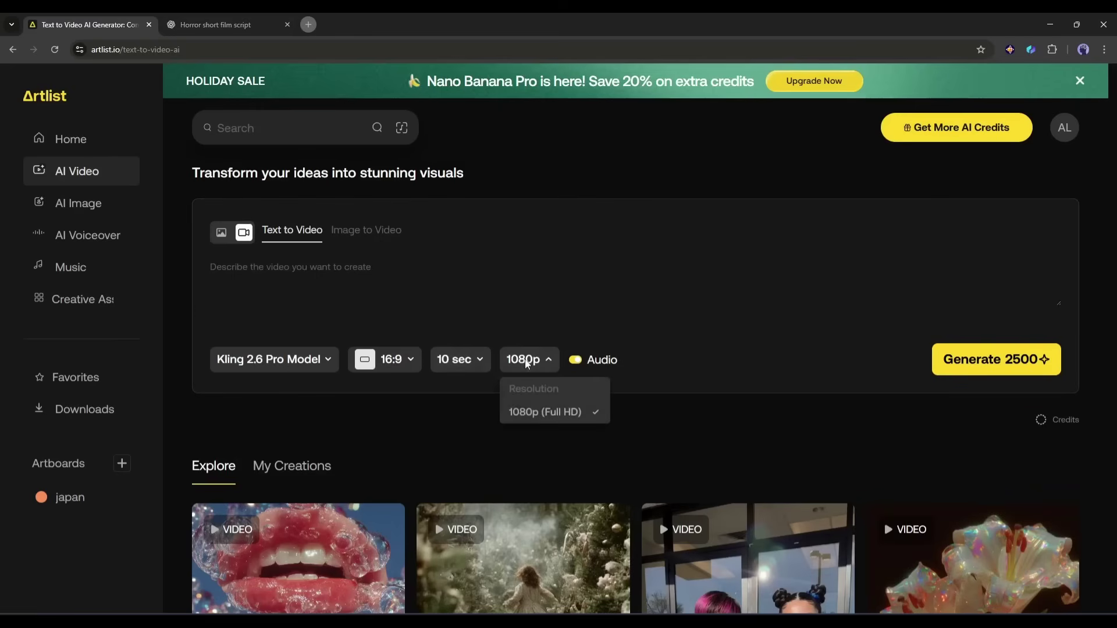
click(561, 410)
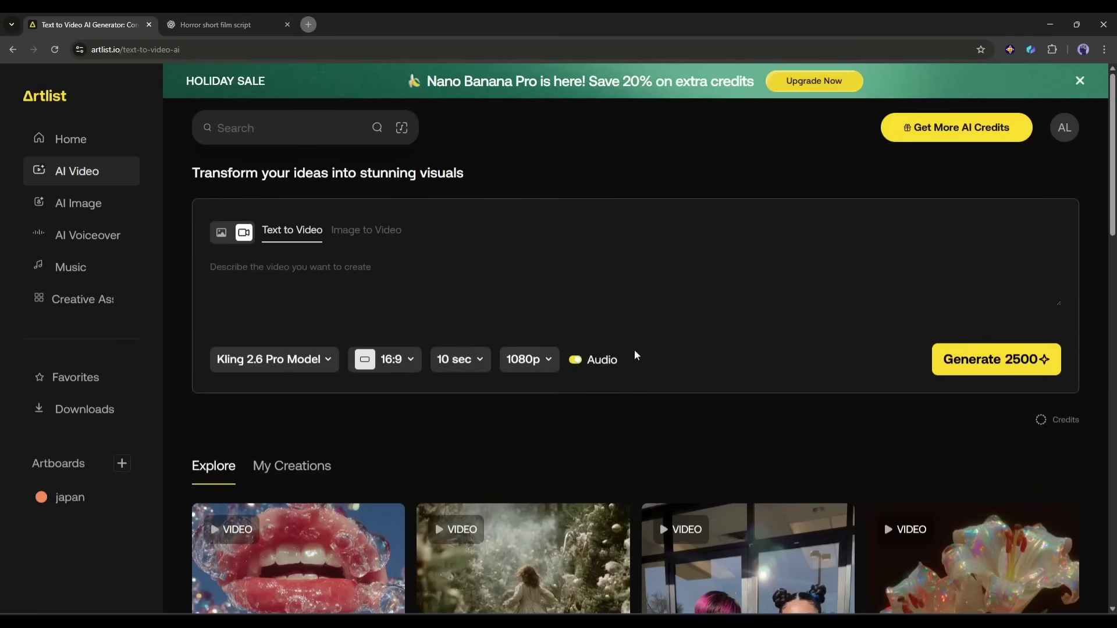
click(221, 17)
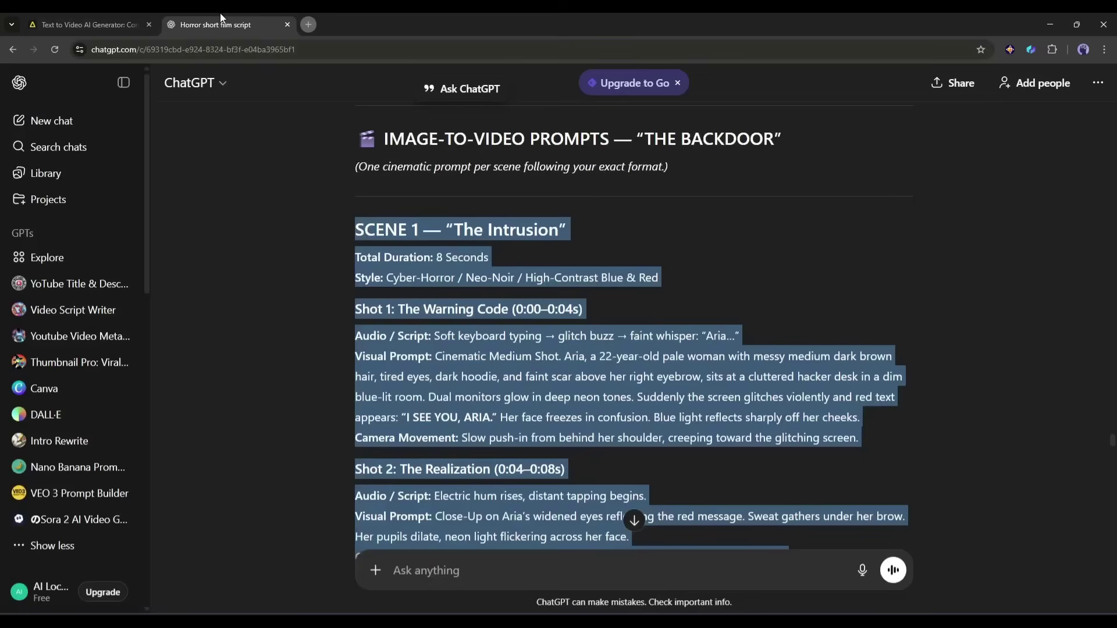
- Copy the Scene 1 'The Intrusion' prompt into Artlist's video description and generate it
right_click(432, 340)
click(477, 357)
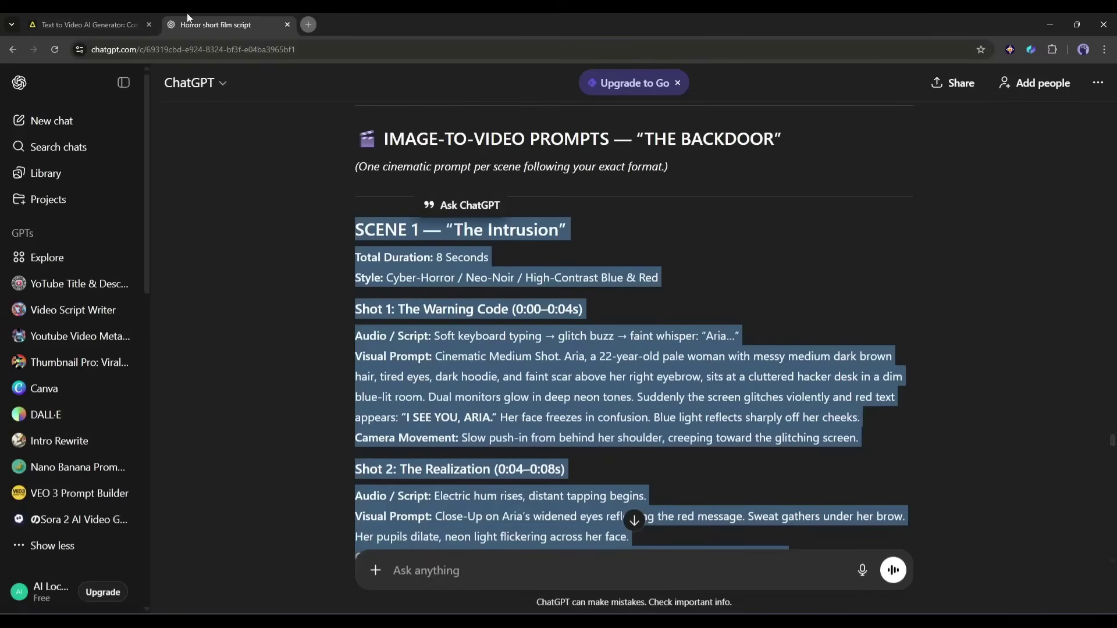
click(87, 25)
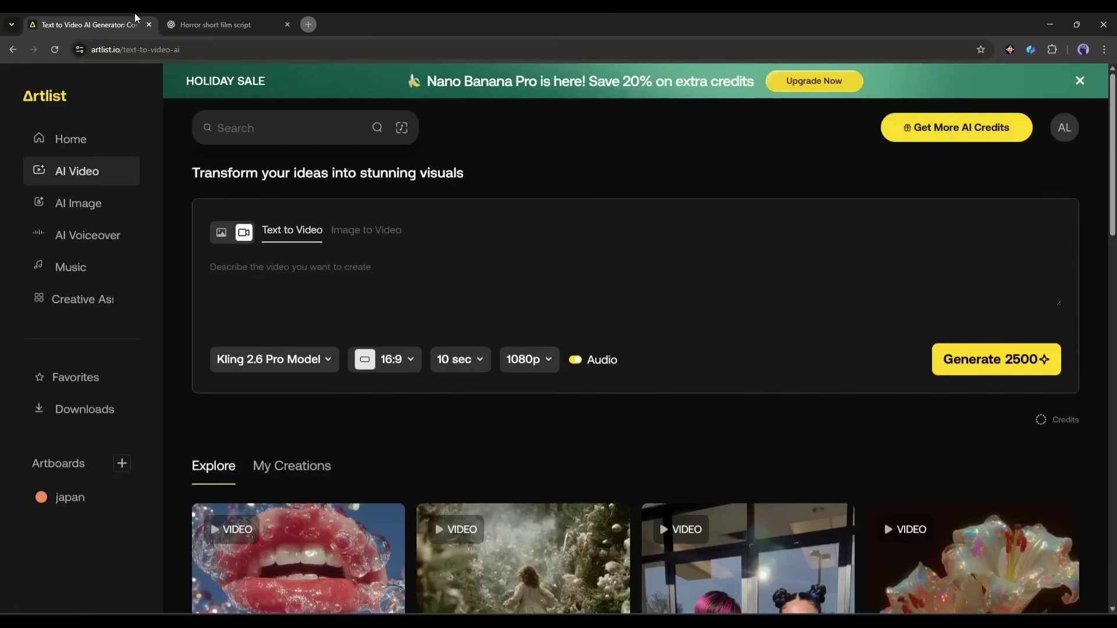
click(369, 274)
key(ctrl+v)
scroll(353, 292, up, 5)
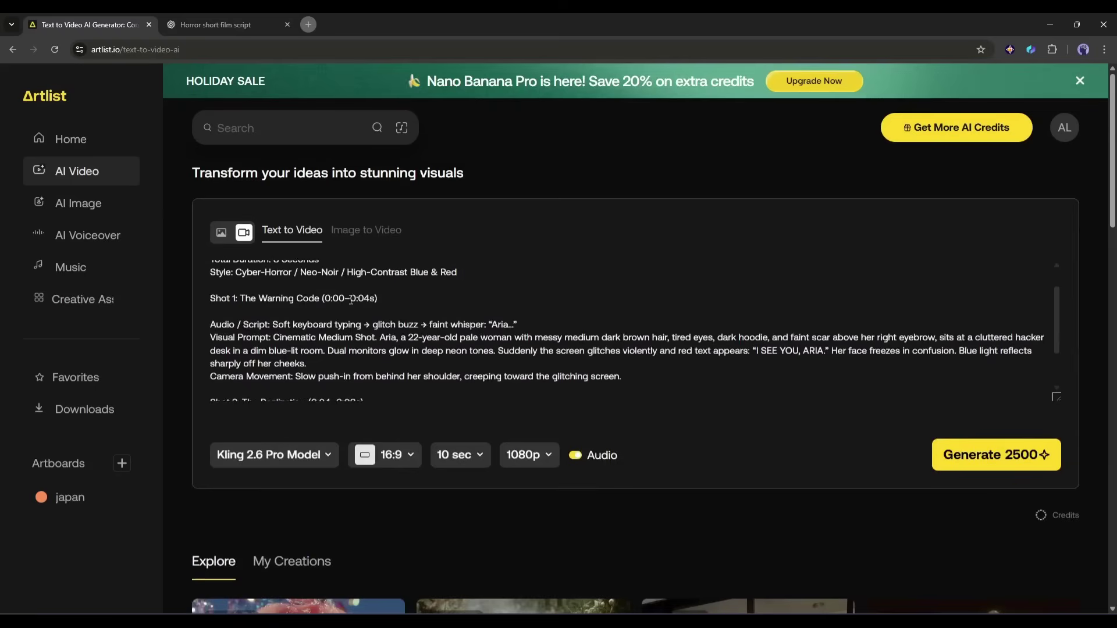
scroll(353, 292, down, 5)
click(996, 455)
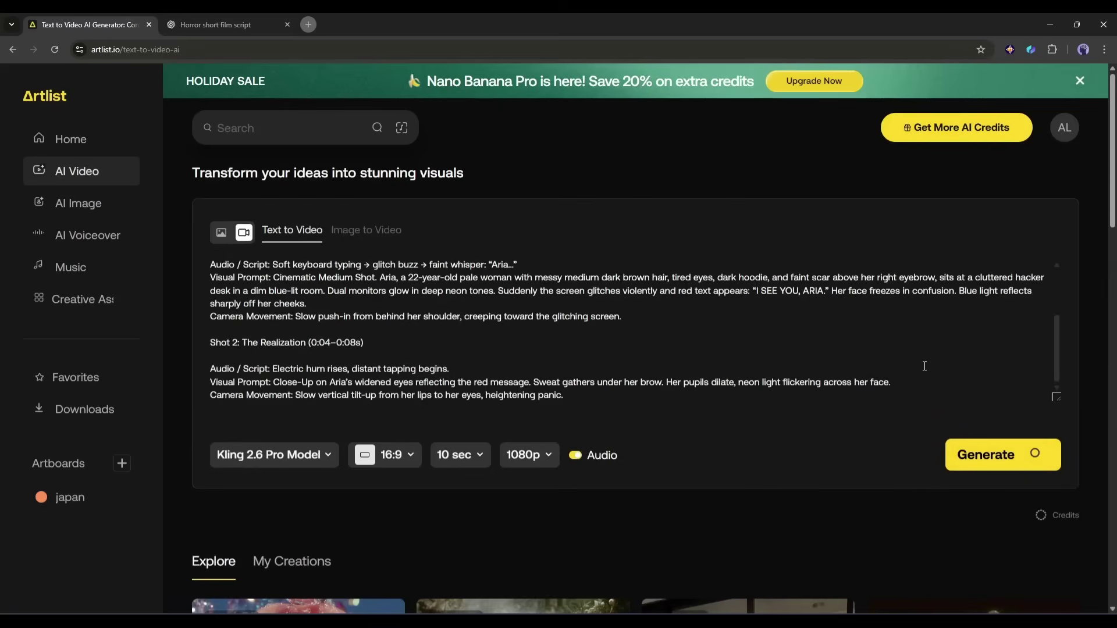
scroll(842, 347, down, 5)
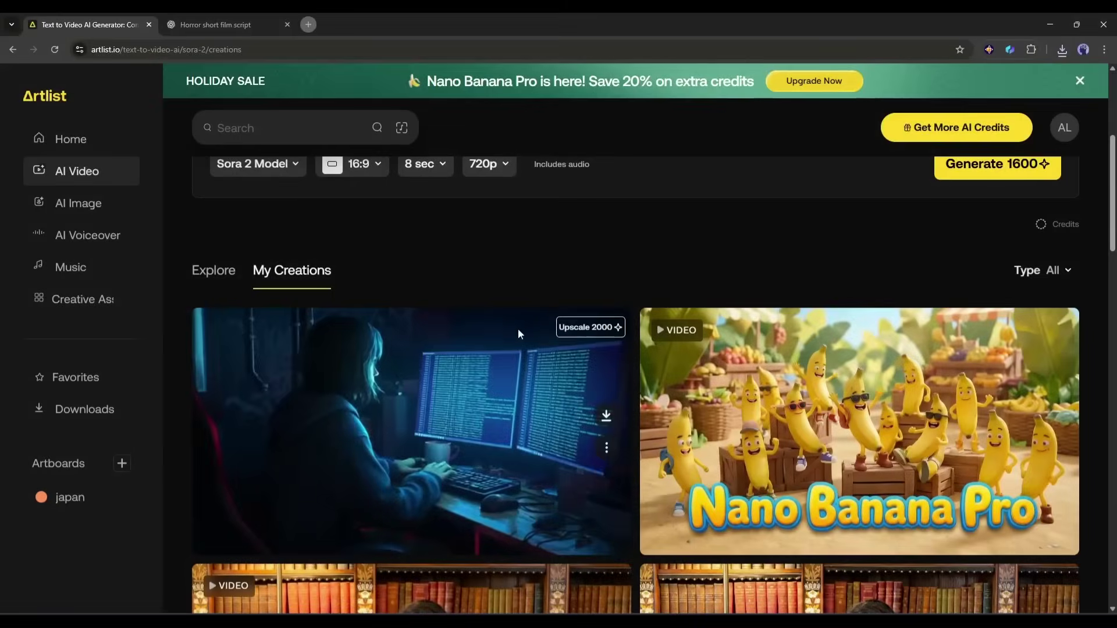
click(450, 484)
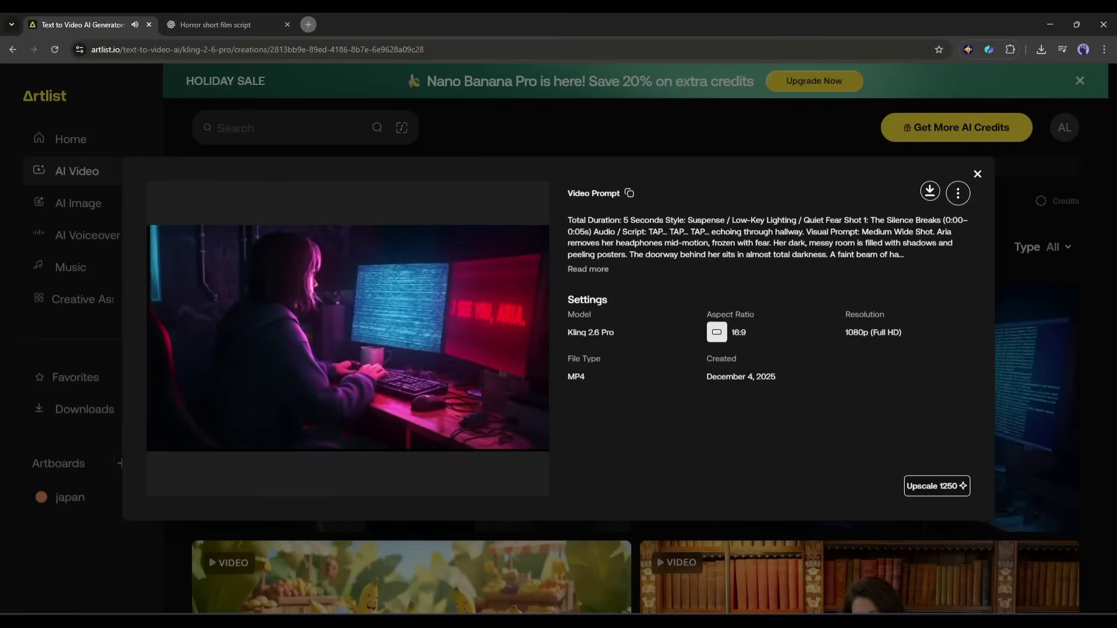
click(977, 174)
scroll(584, 281, up, 5)
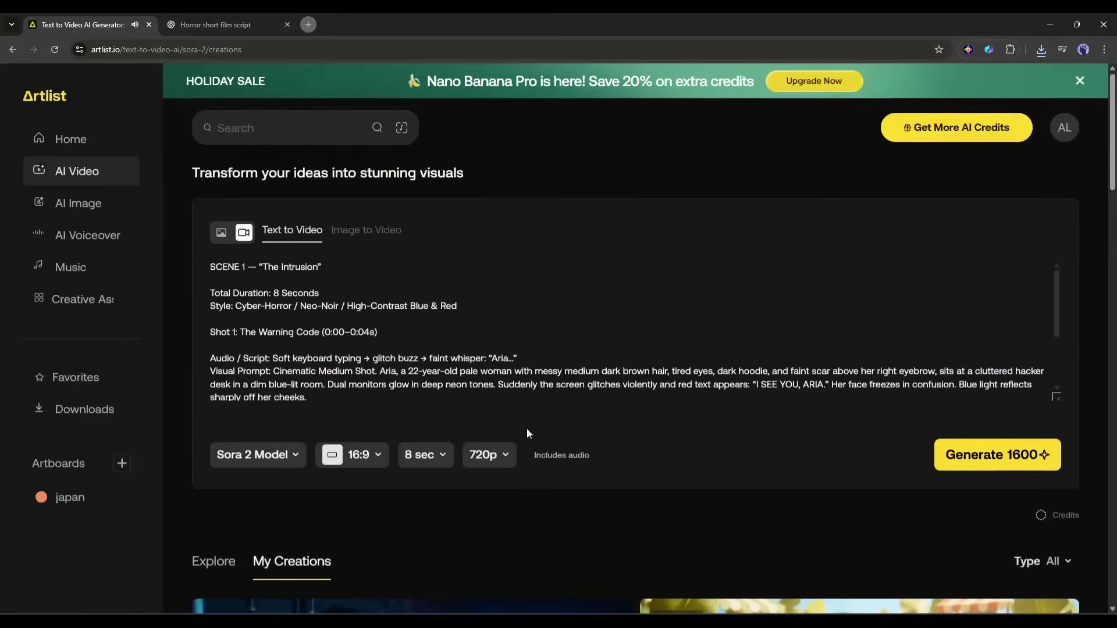
- Replace the prompt with Scene 2 'The Silence Breaks', set 5 seconds, and generate with Kling 2.6 Pro
key(ctrl+Tab)
drag(284, 242, 787, 404)
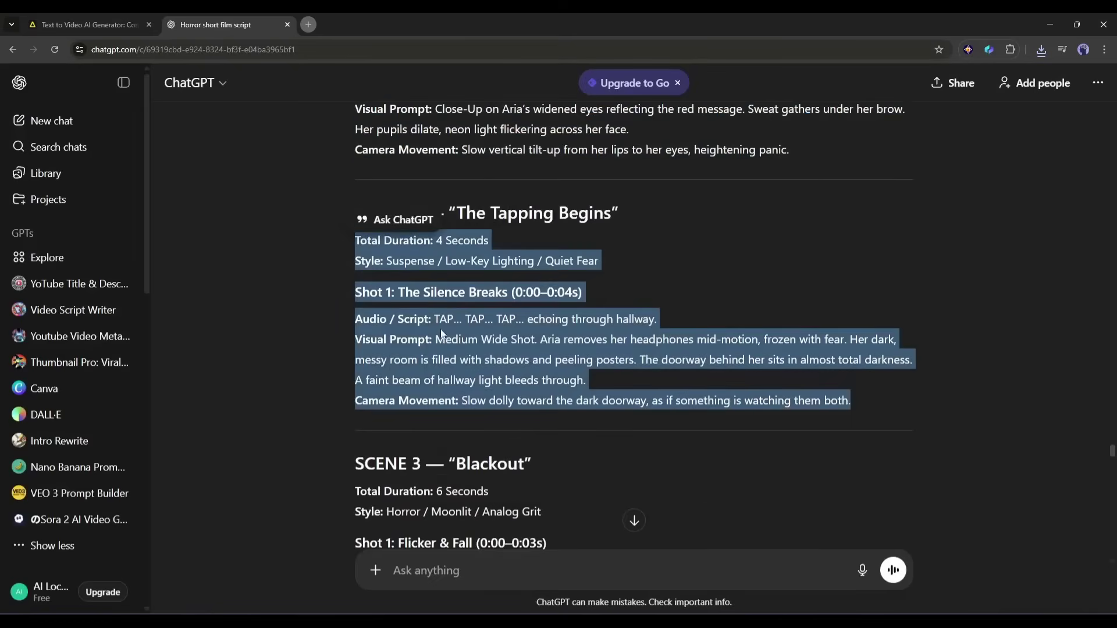
key(ctrl+shift+Tab)
key(ctrl+a)
key(ctrl+v)
text(5)
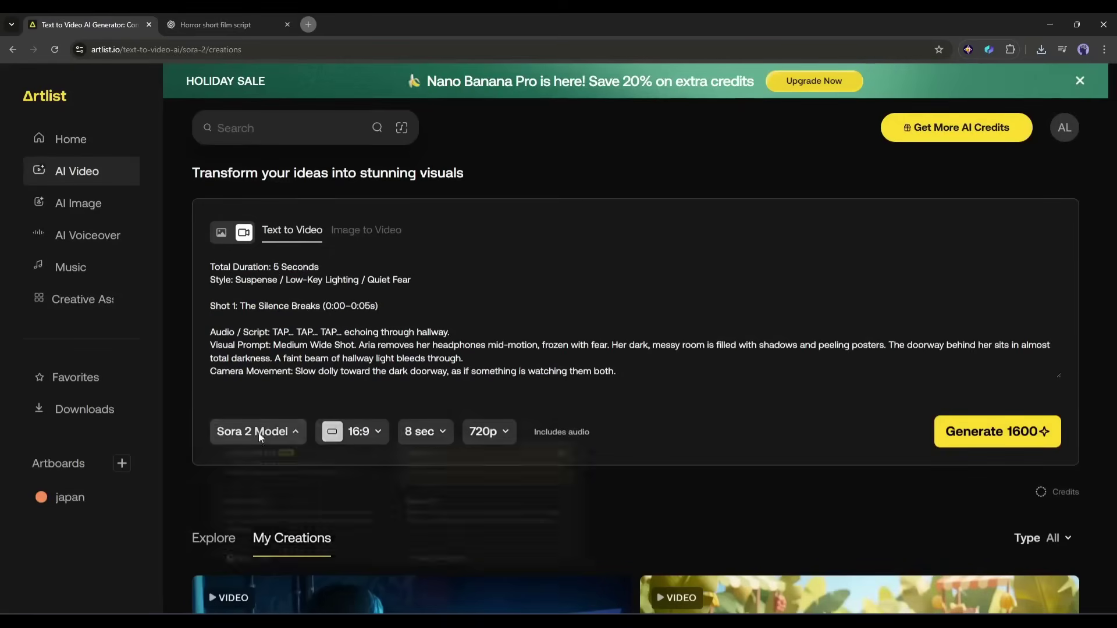
click(342, 431)
click(989, 431)
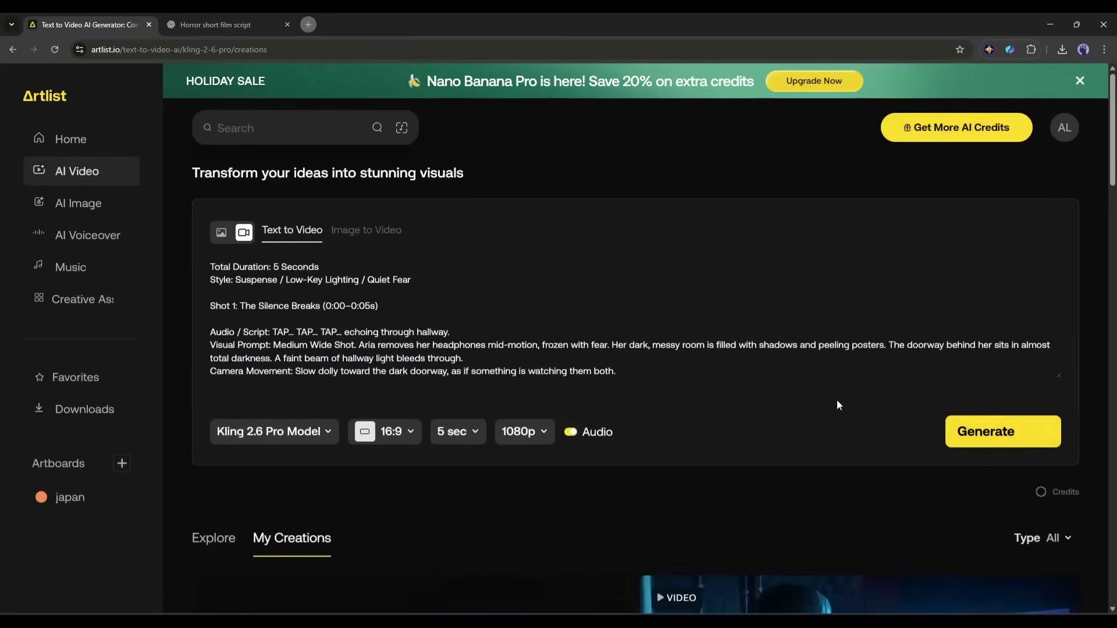
- Preview the new Scene 2 horror clip, then close it
scroll(563, 380, down, 5)
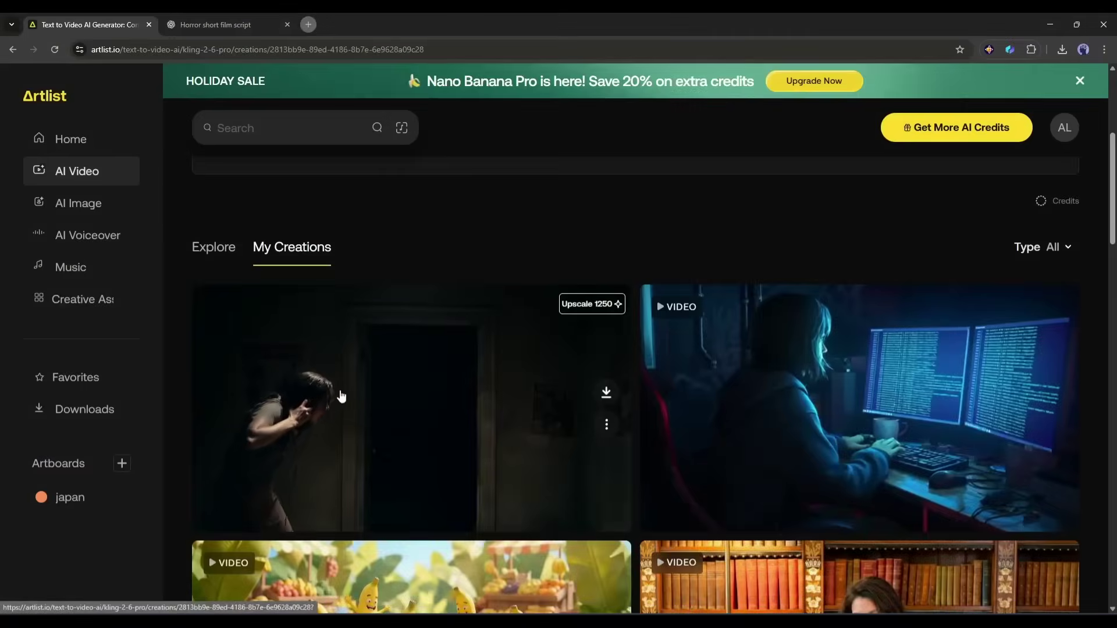
click(341, 396)
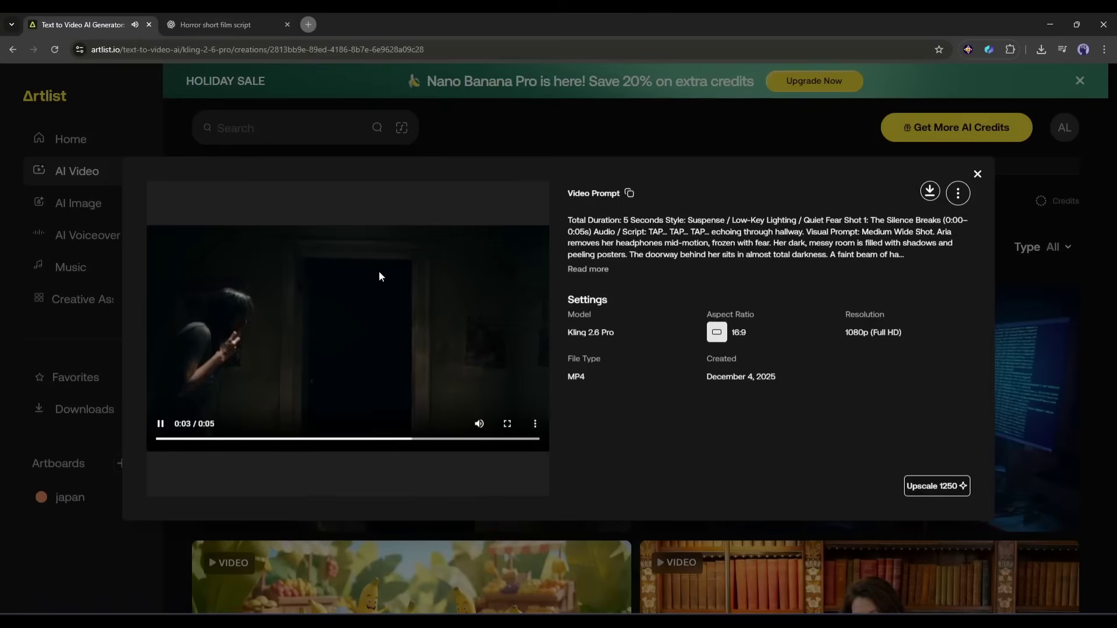
click(977, 174)
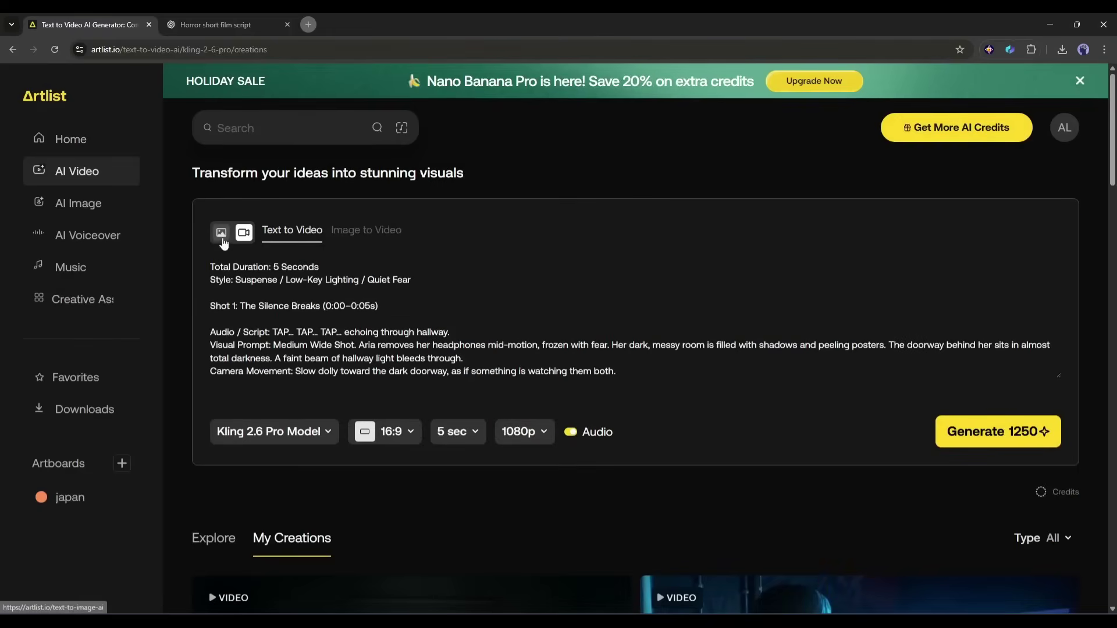
- Go to AI Image in Text to Image mode and choose Seedream 4.5 as the model
click(221, 235)
click(343, 231)
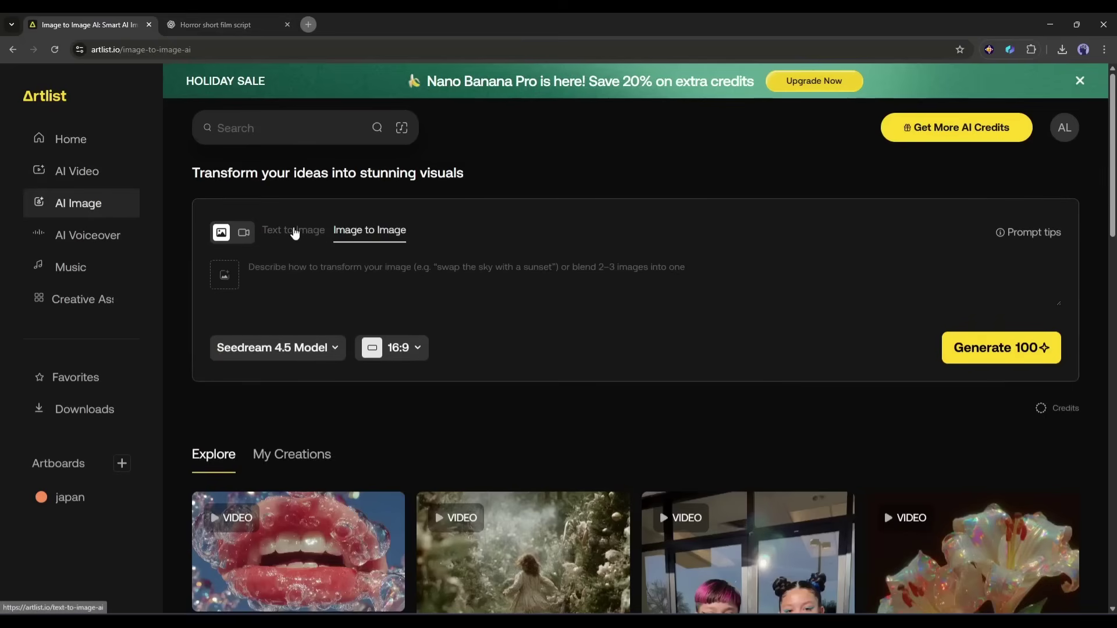
click(295, 231)
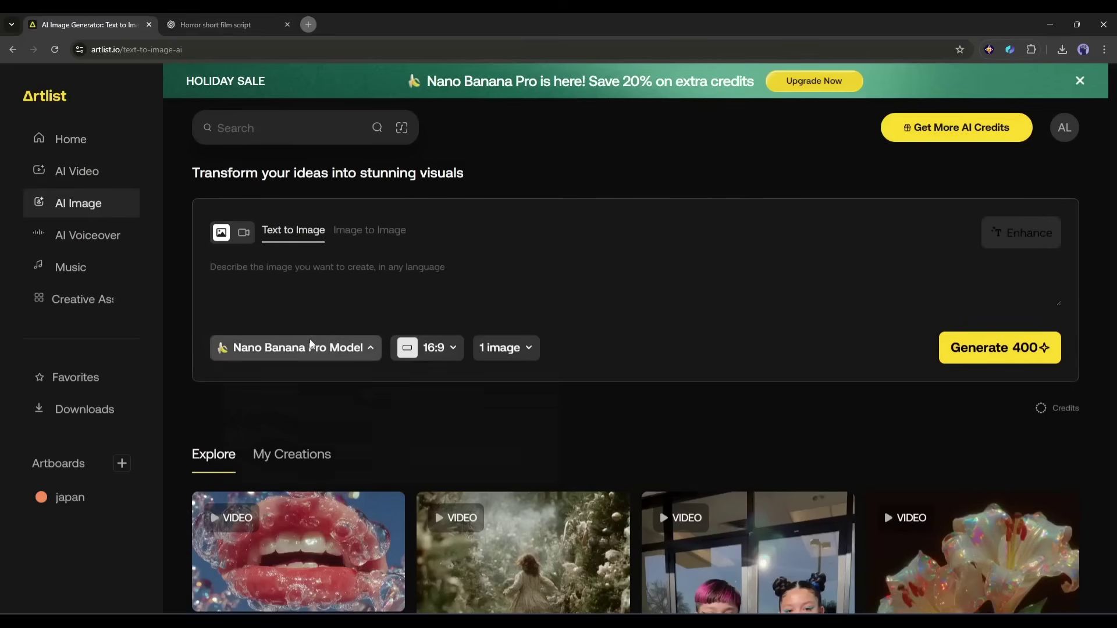
click(308, 343)
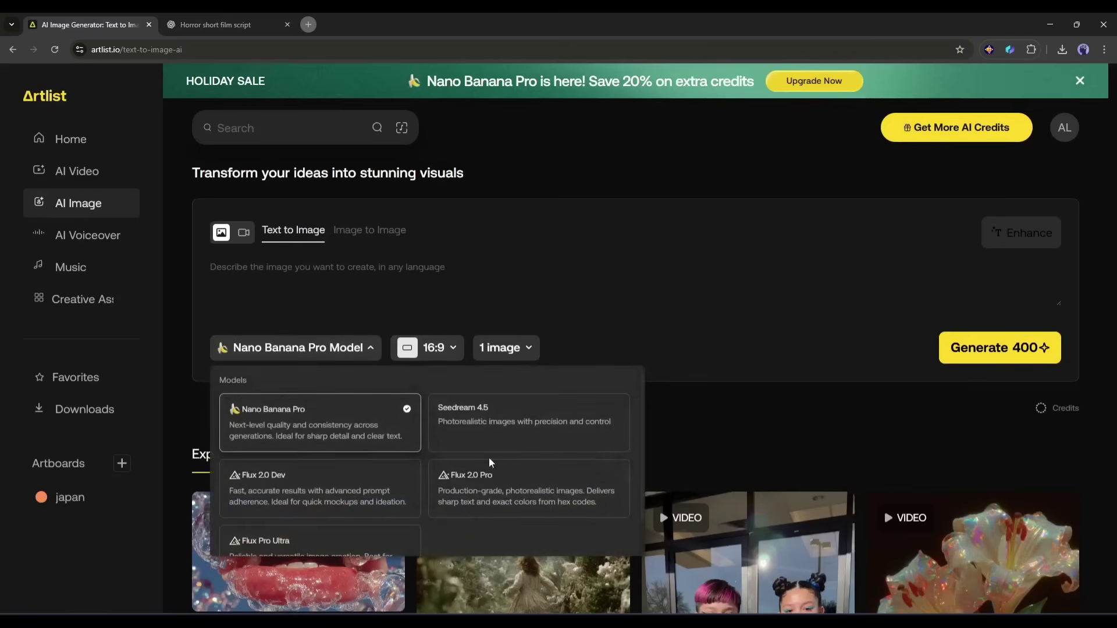
scroll(488, 461, down, 1)
scroll(473, 517, up, 1)
click(479, 436)
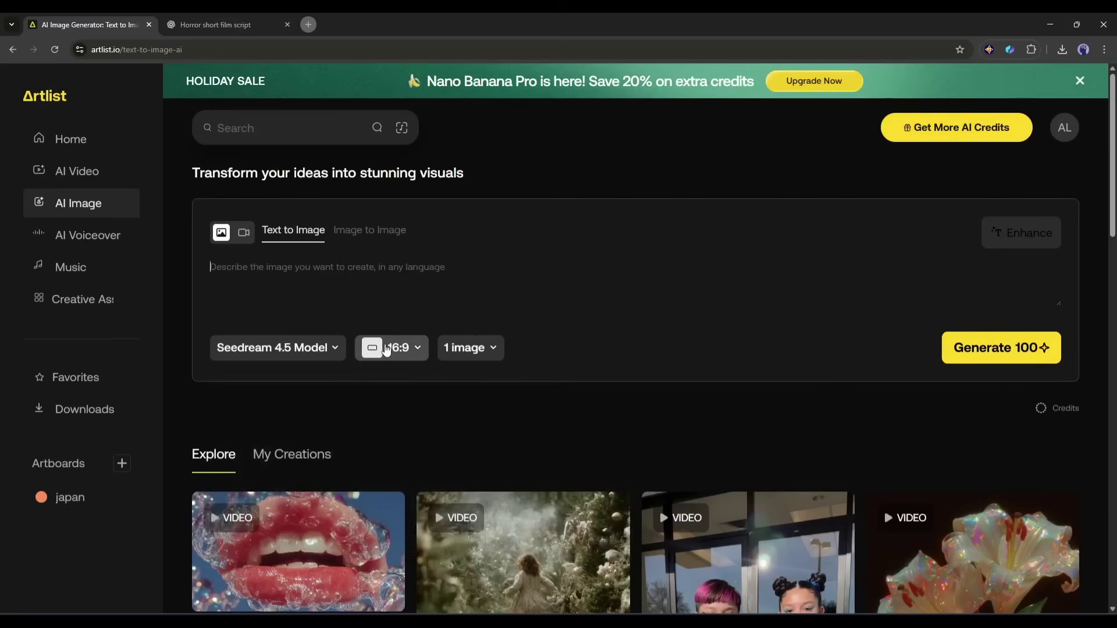
- Generate a Seedream 4.5 portrait from Aria's character description and view its details
click(217, 24)
scroll(416, 298, up, 20)
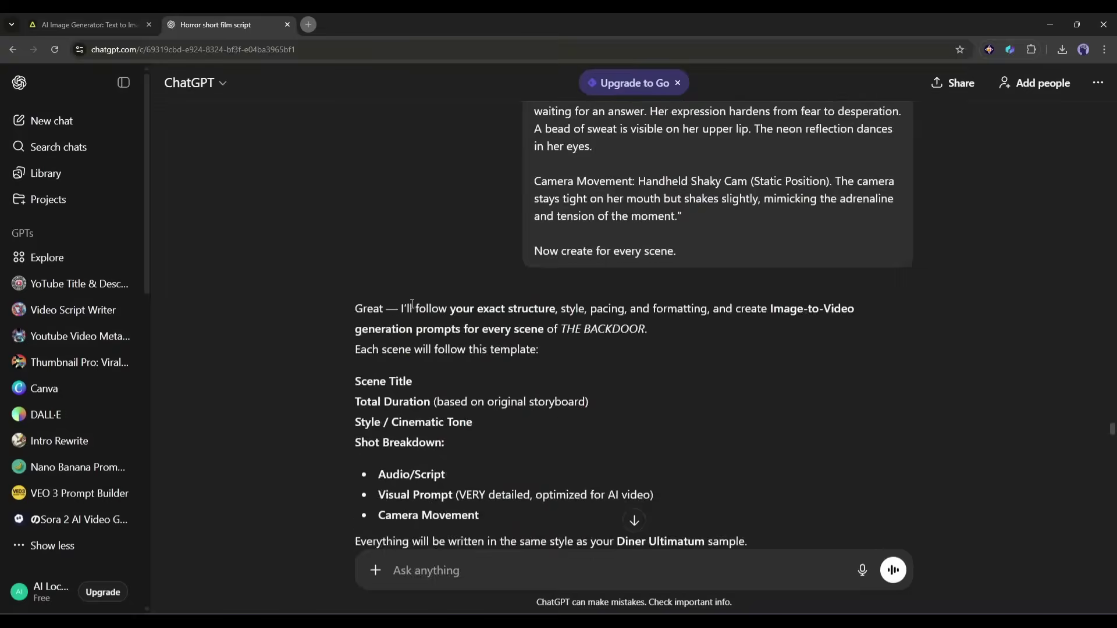
scroll(411, 306, up, 20)
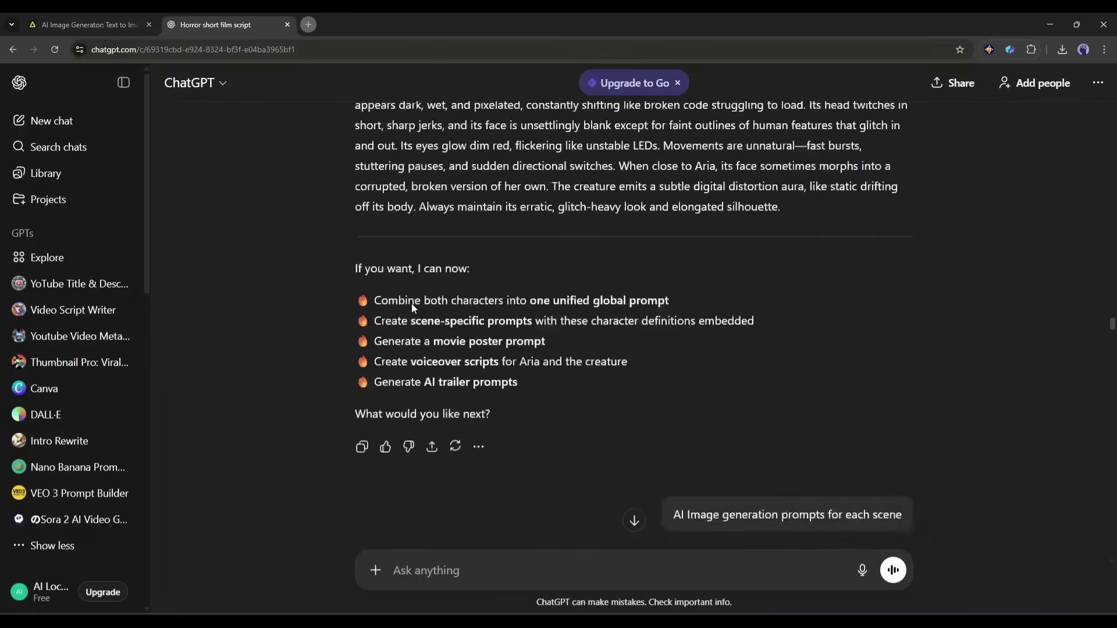
drag(367, 228, 788, 375)
right_click(496, 284)
click(506, 303)
click(140, 20)
key(ctrl+v)
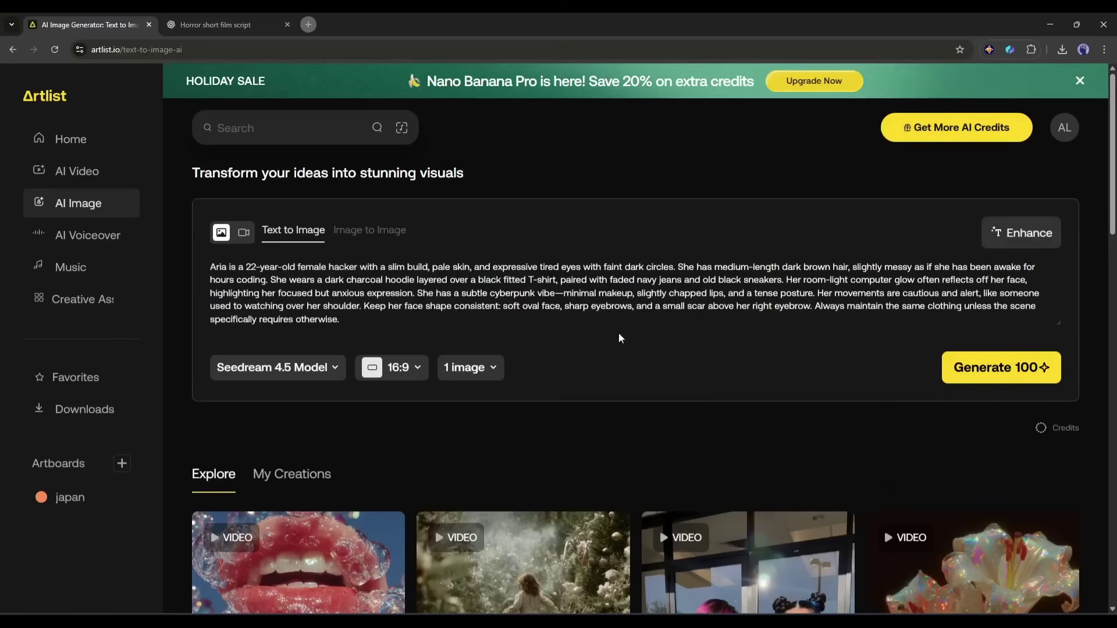
click(989, 377)
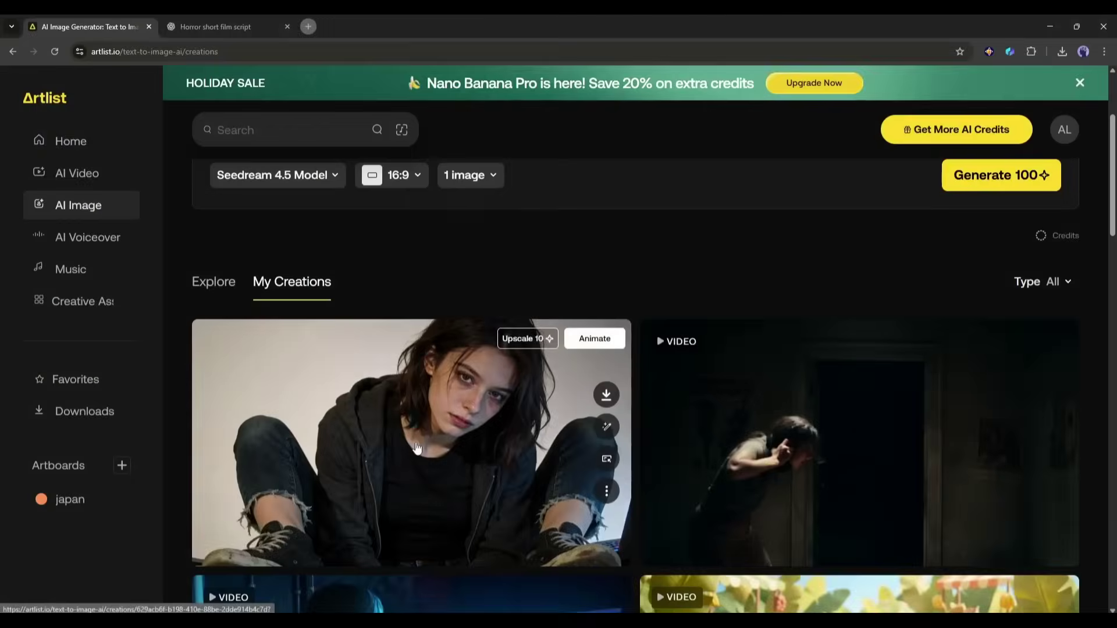
click(417, 447)
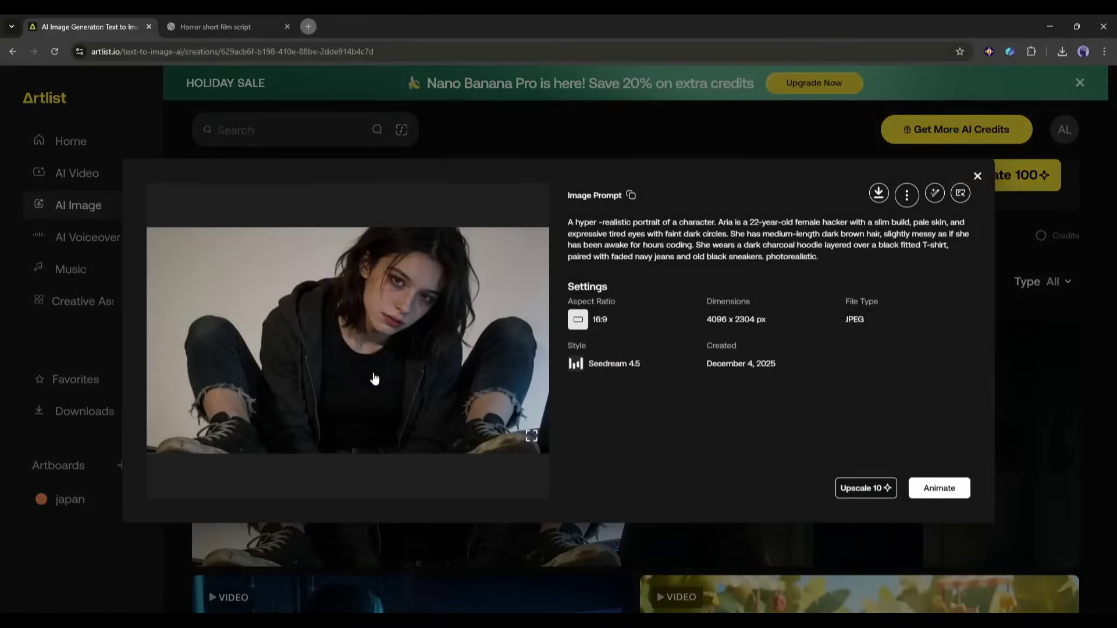
key(Escape)
- Paste the script's creature paragraph as the prompt and generate the glitching humanoid creature image
click(232, 21)
scroll(393, 330, down, 3)
scroll(394, 329, down, 2)
drag(357, 256, 852, 302)
key(ctrl+c)
key(ctrl+shift+Tab)
key(ctrl+v)
click(1000, 349)
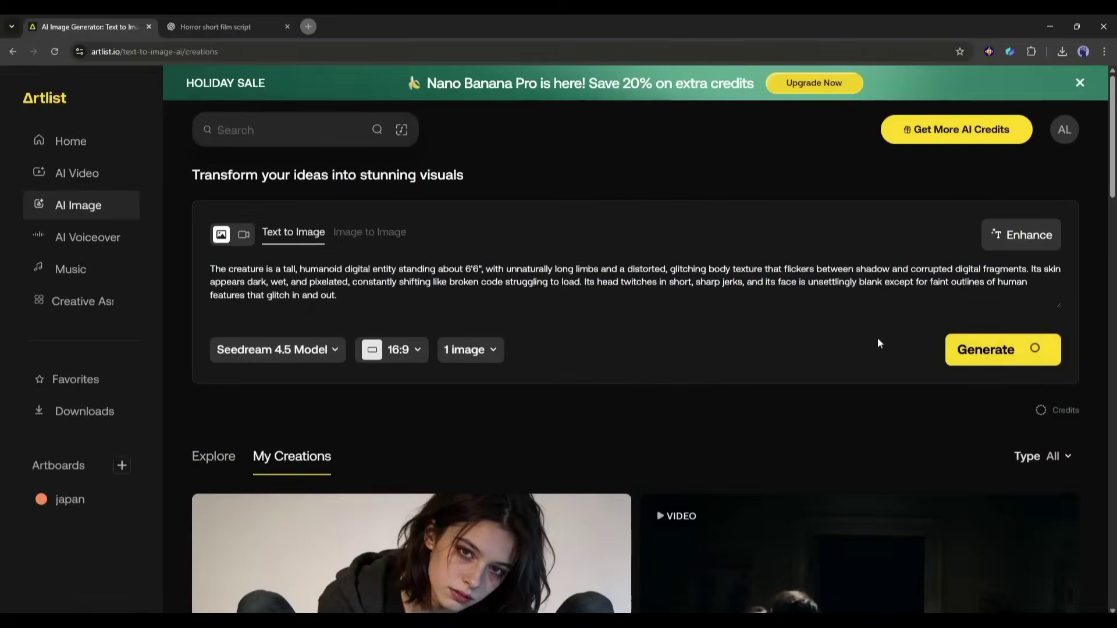
- View the finished creature image's details and scroll through My Creations
scroll(735, 352, down, 1)
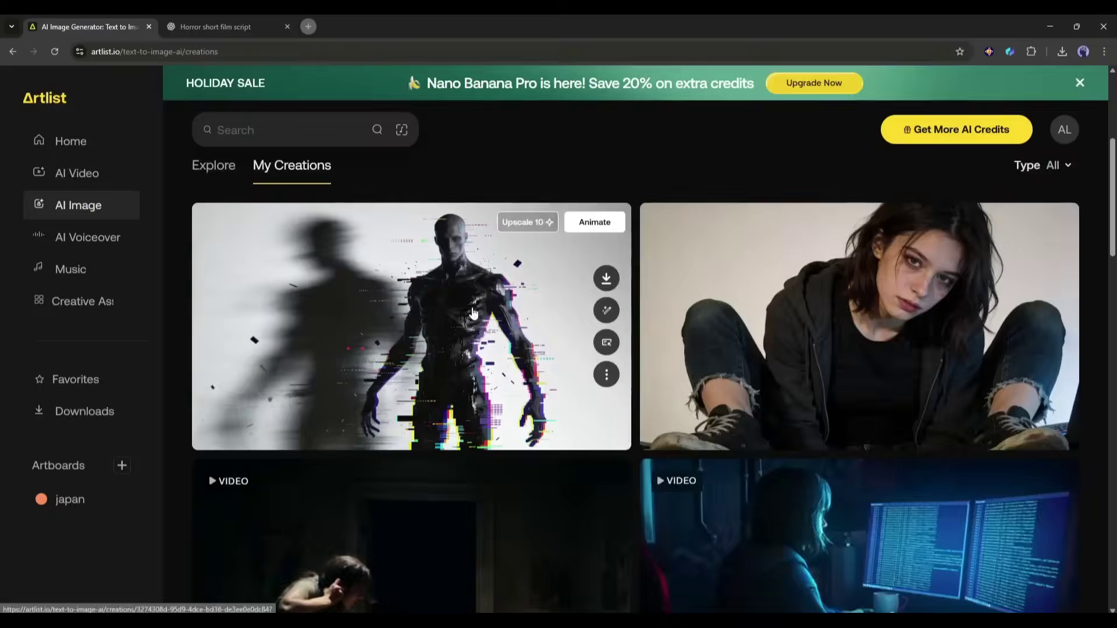
click(473, 313)
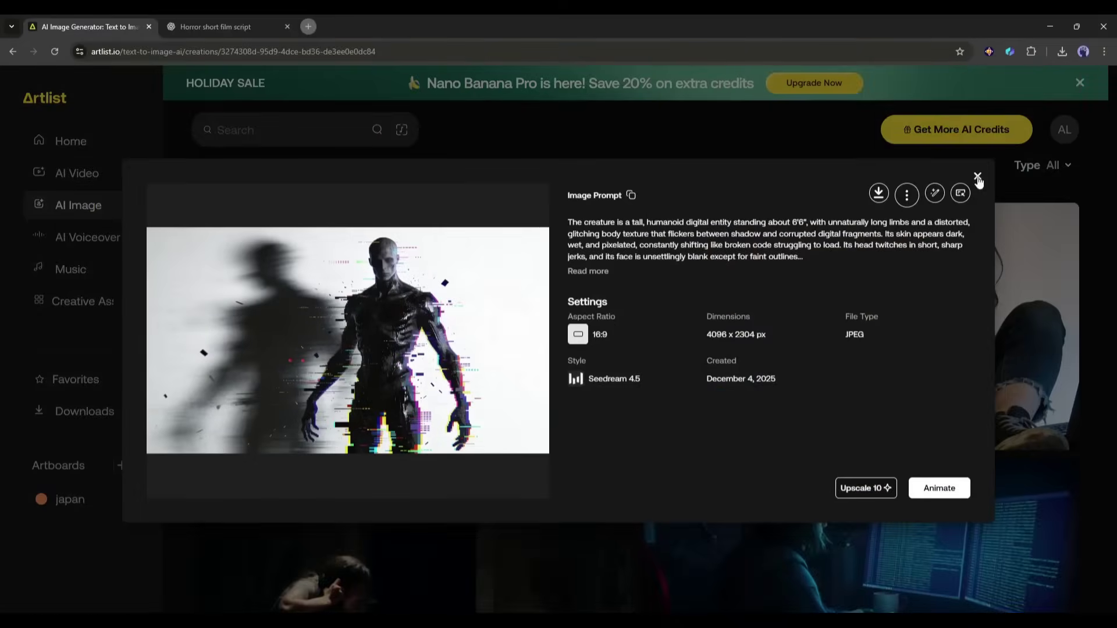
key(Escape)
scroll(448, 337, up, 1)
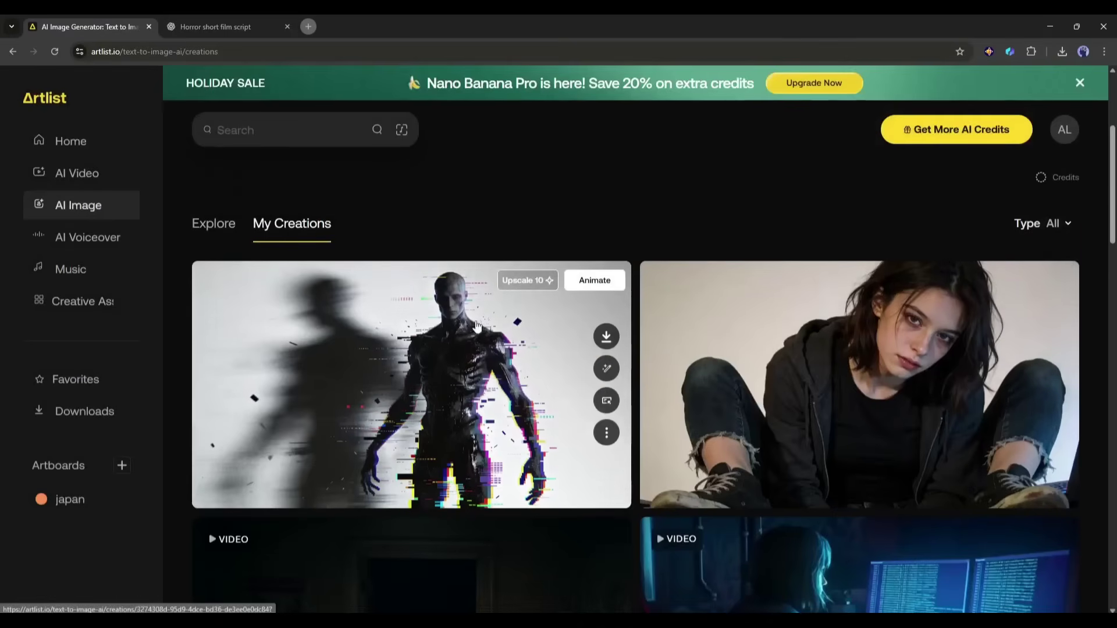
scroll(454, 357, up, 4)
scroll(511, 406, down, 1)
scroll(489, 303, up, 1)
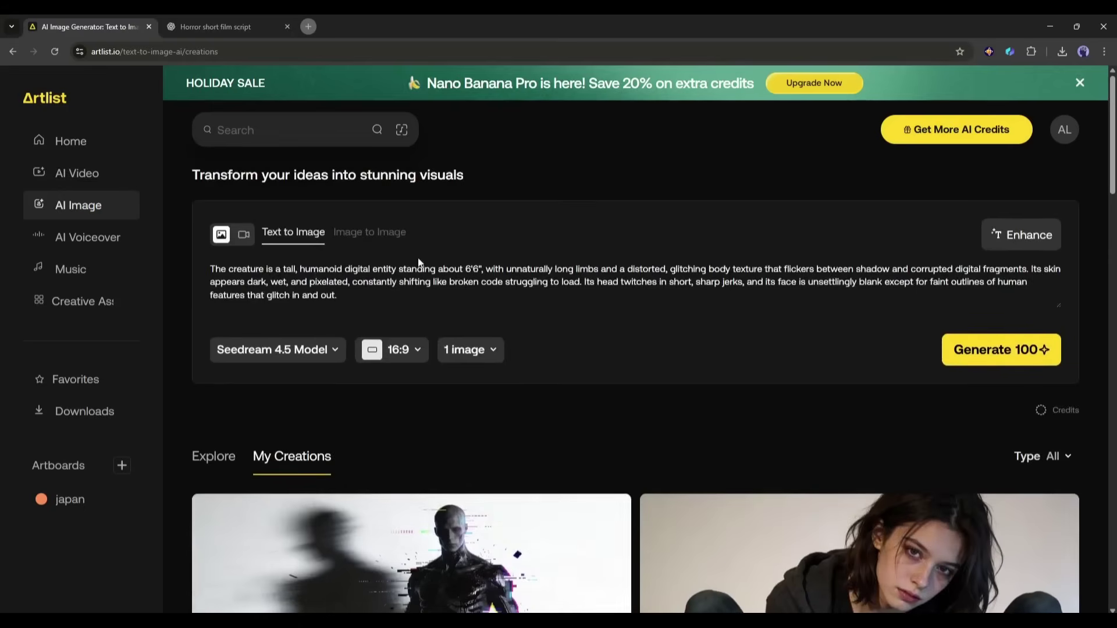
- Switch to Image to Image with Nano Banana Pro and the Aria hoodie portrait as reference
click(383, 235)
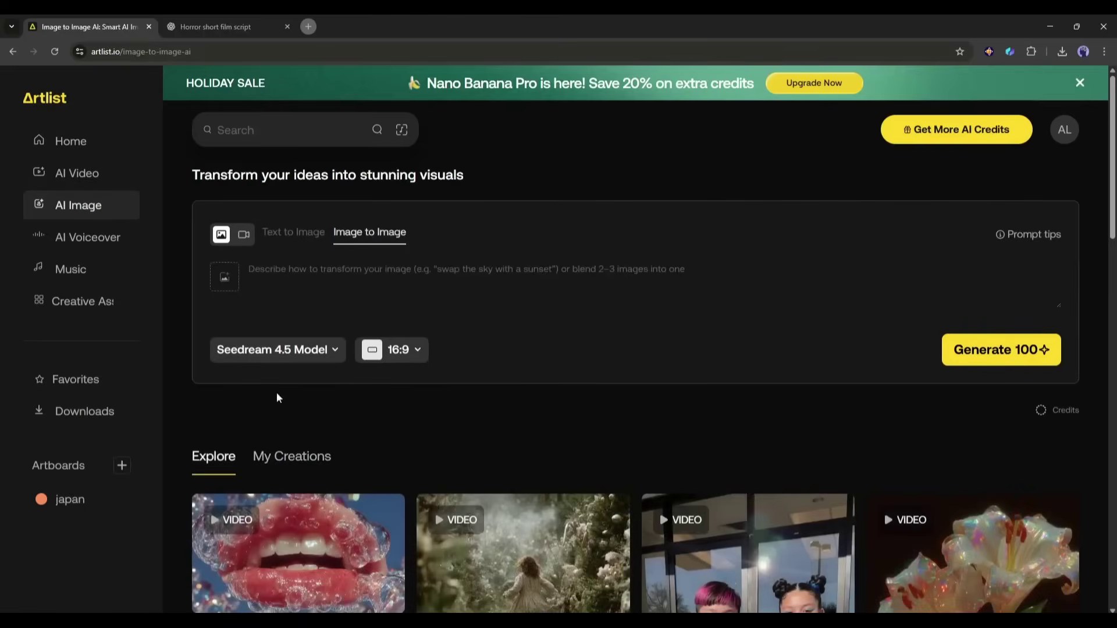
click(306, 351)
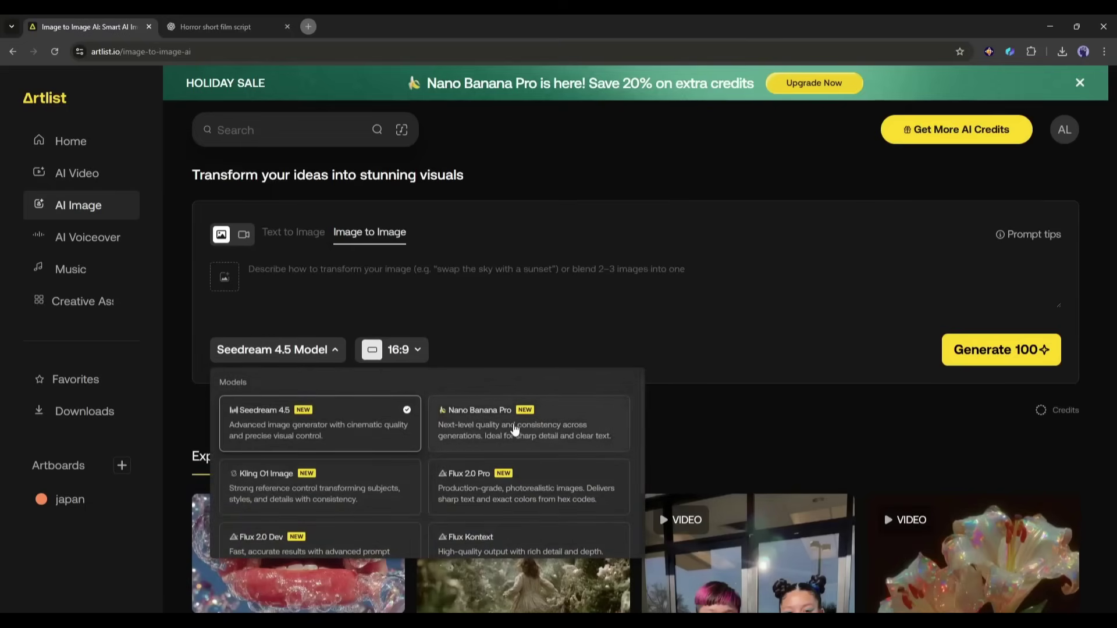
click(472, 435)
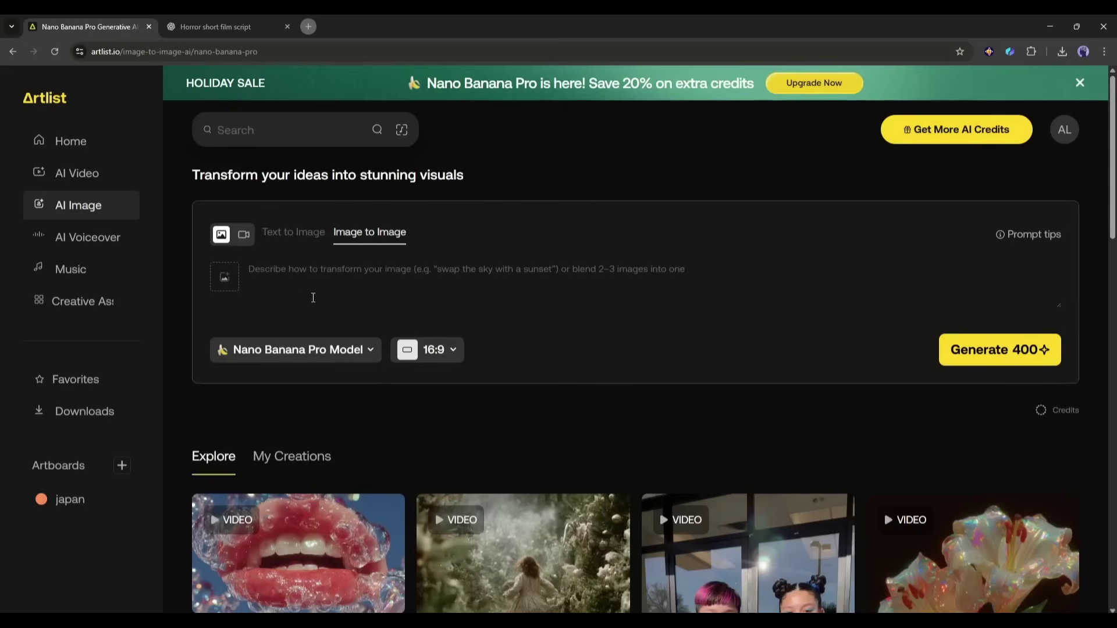
click(232, 283)
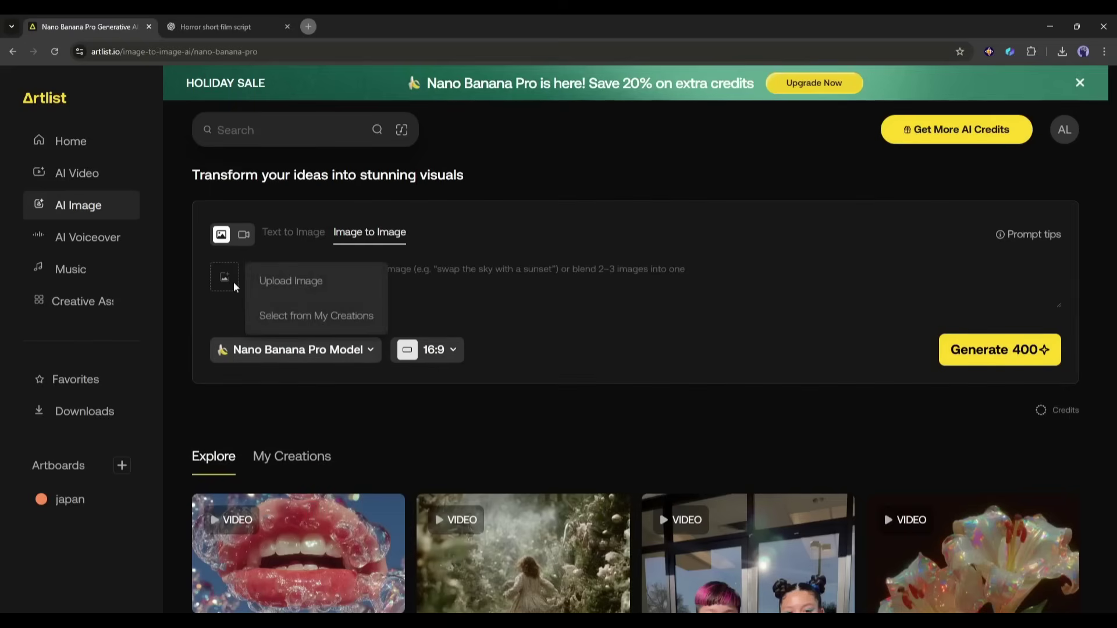
click(292, 321)
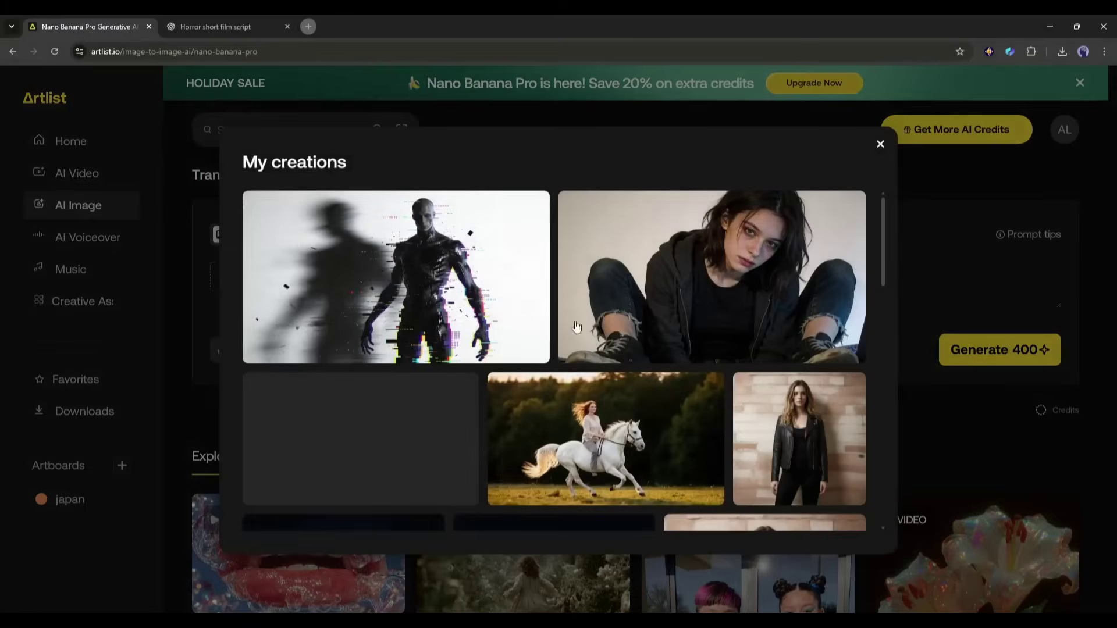
click(703, 300)
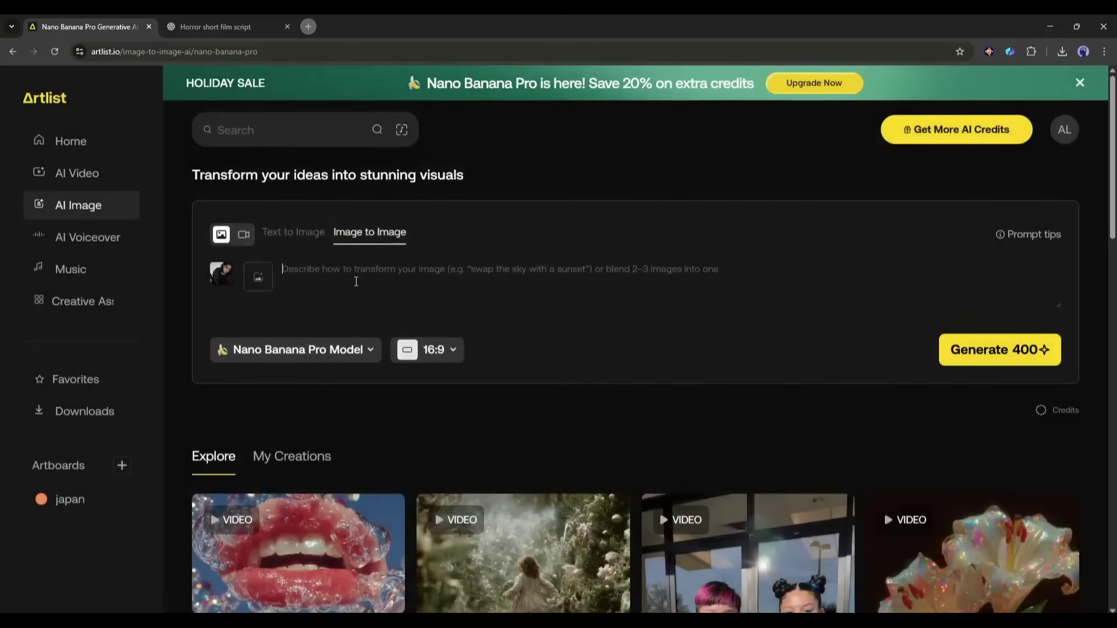
- Select the Scene 1 prompt text in the ChatGPT script
key(ctrl+Tab)
scroll(440, 352, down, 6)
drag(353, 329, 855, 432)
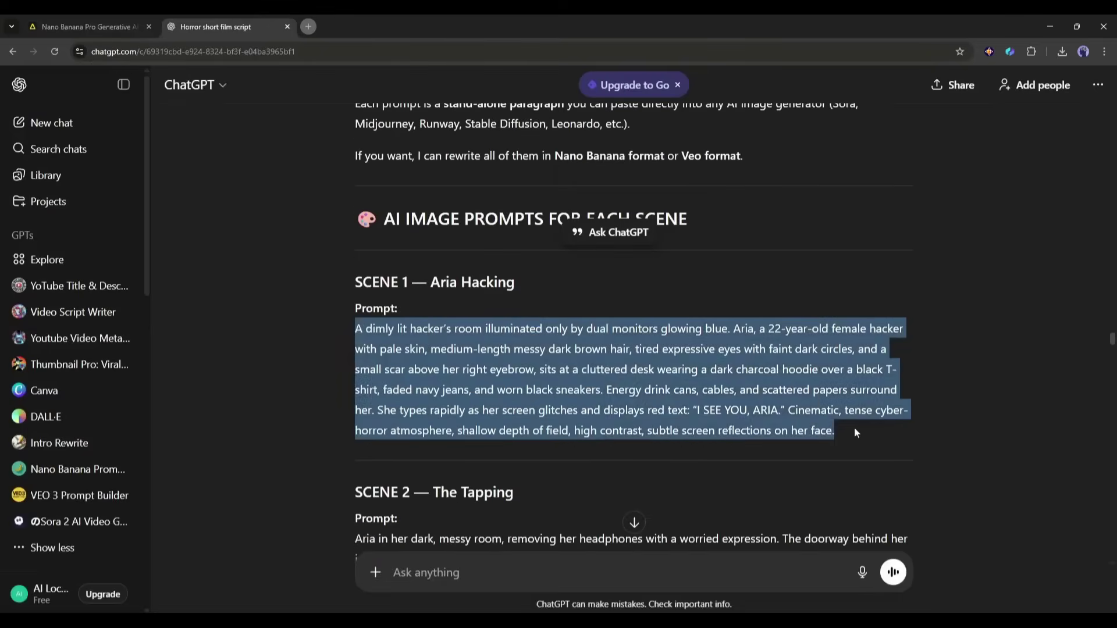
- Generate the Nano Banana Pro Scene 1 image of Aria hacking and preview it
key(ctrl+Tab)
key(ctrl+v)
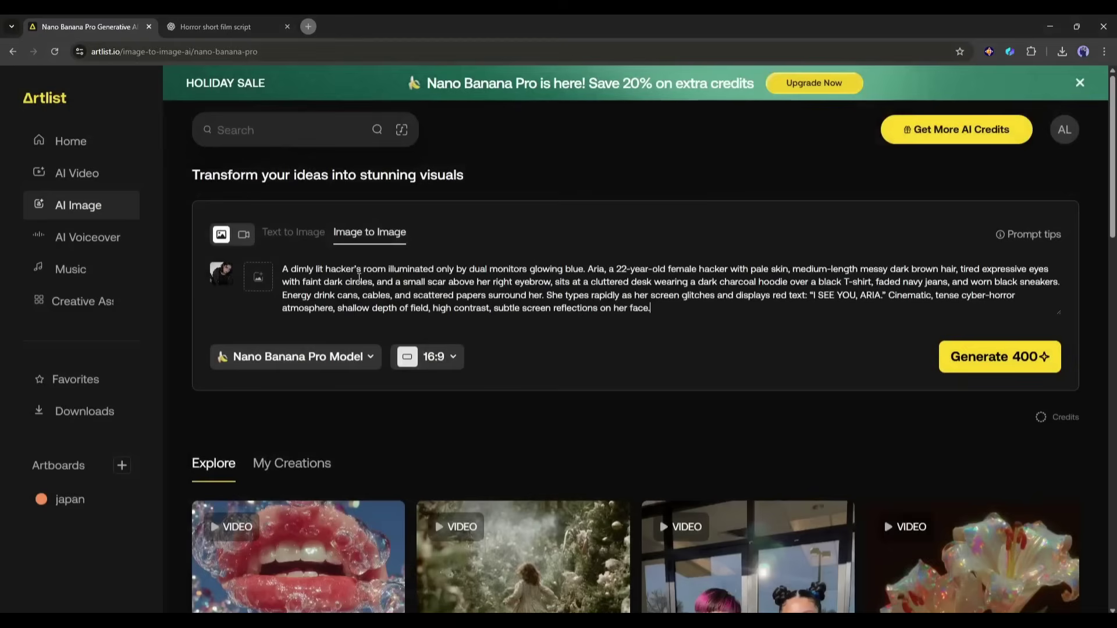
click(1007, 360)
scroll(686, 348, down, 2)
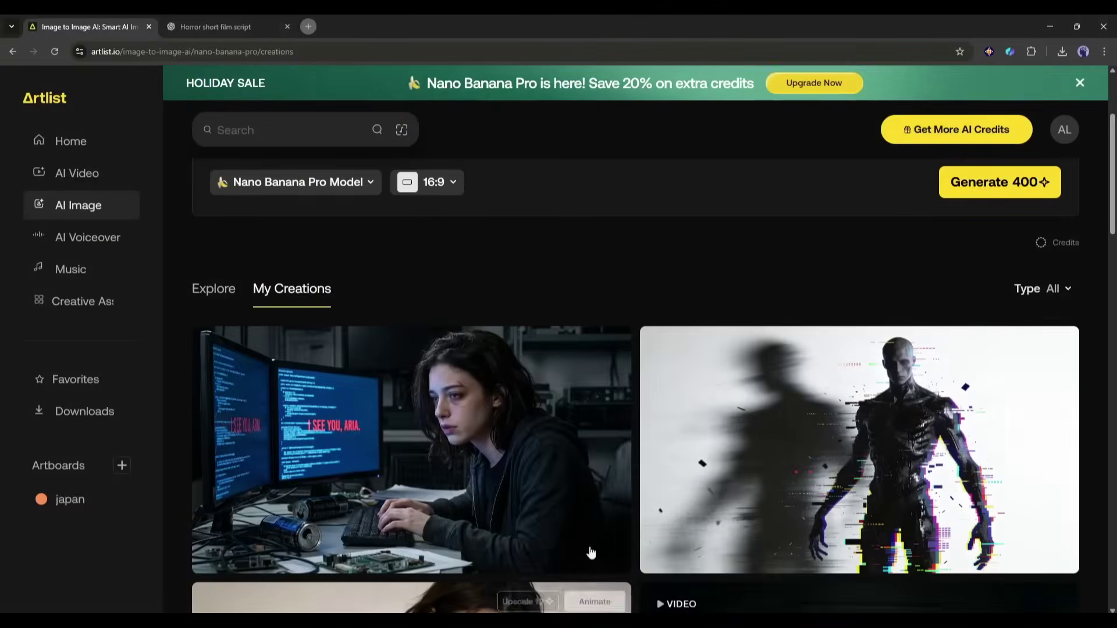
mouse_move(438, 442)
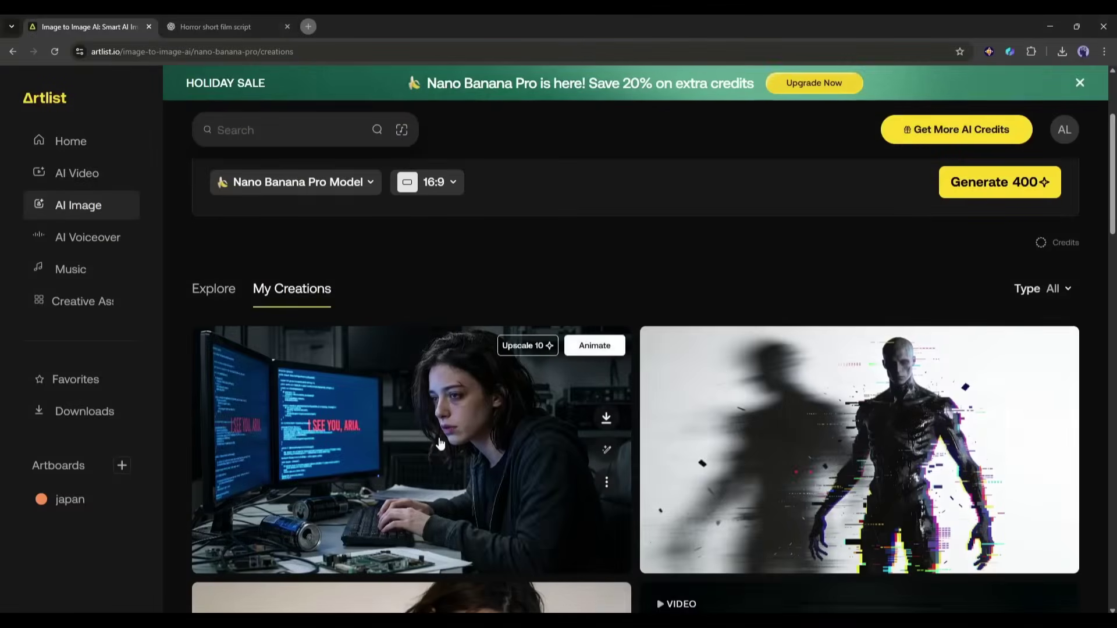
click(441, 420)
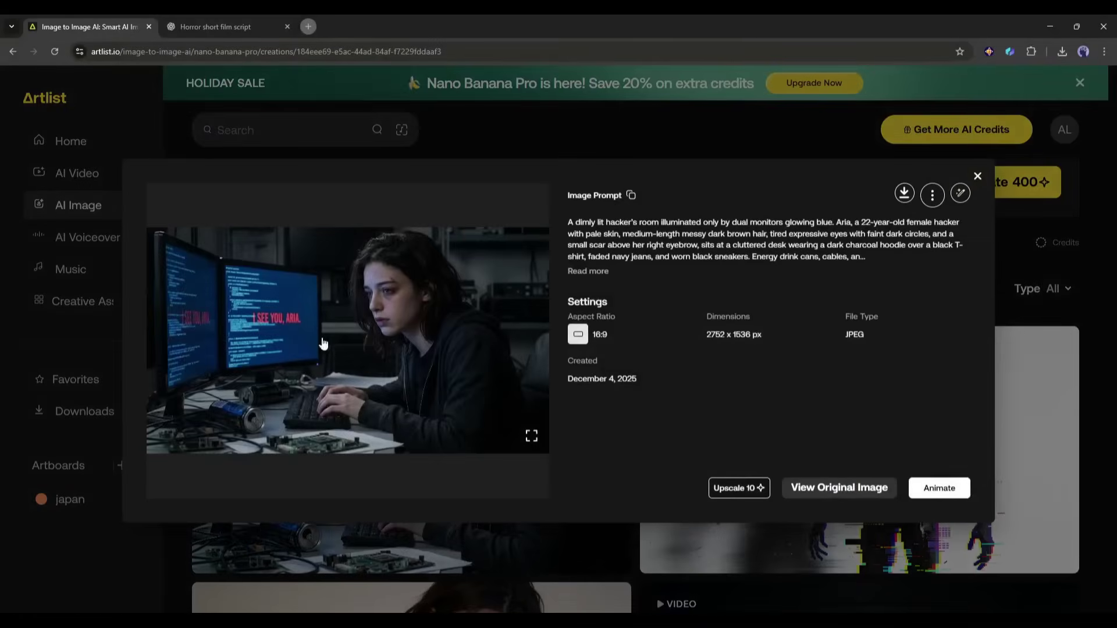
click(978, 175)
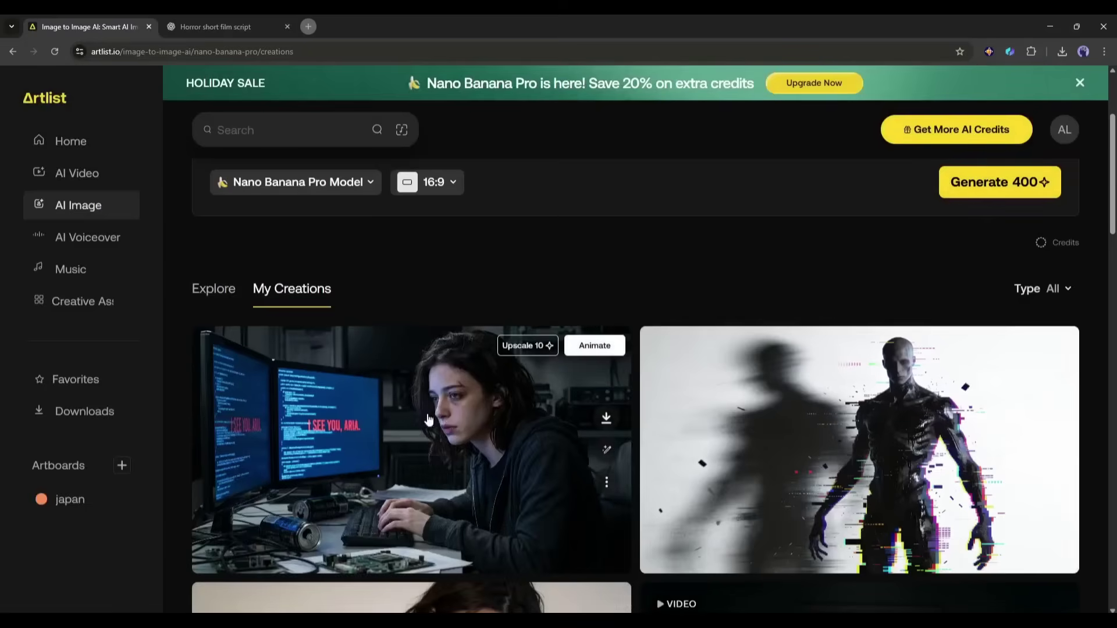
scroll(433, 407, up, 3)
- Copy the Scene 2 headphones prompt from ChatGPT over the Scene 1 prompt
click(211, 23)
scroll(342, 349, down, 4)
scroll(338, 402, up, 2)
drag(357, 424, 780, 499)
right_click(718, 414)
click(736, 207)
click(87, 26)
click(376, 292)
key(ctrl+a)
key(ctrl+v)
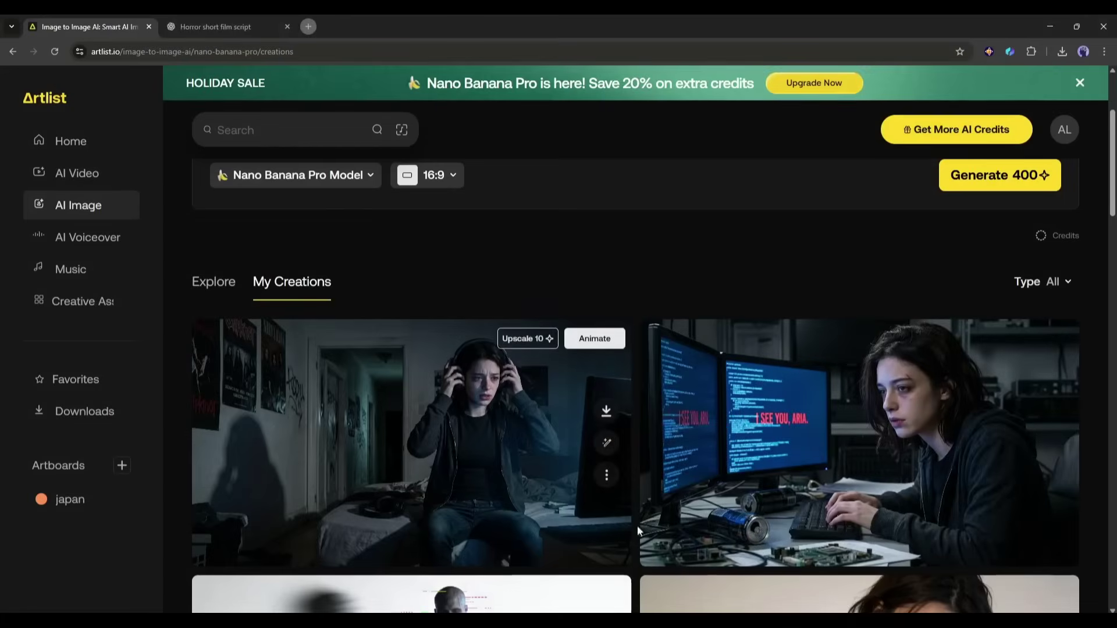
- Select the Scene 3 (Power Out) image prompt in the ChatGPT script
scroll(467, 456, up, 2)
scroll(431, 480, down, 3)
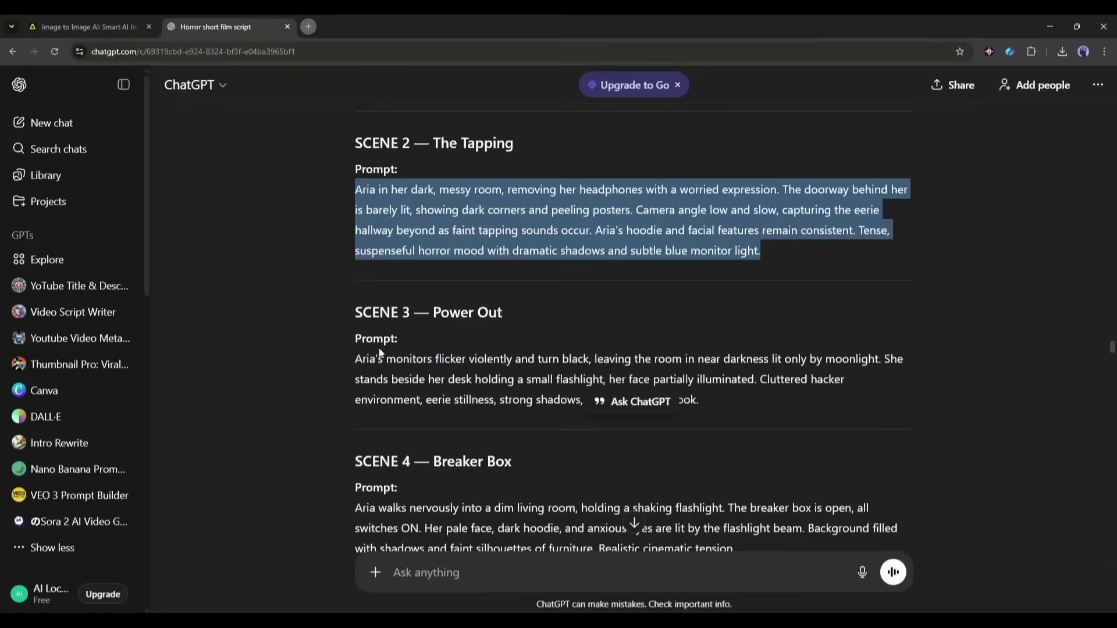
drag(354, 279, 680, 401)
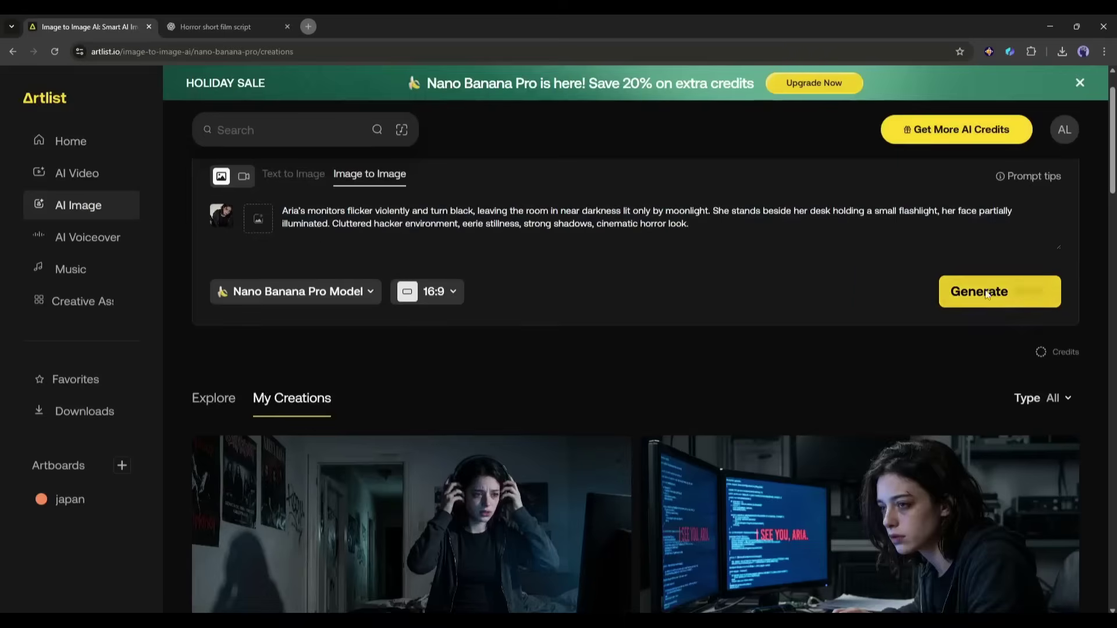
scroll(731, 239, down, 1)
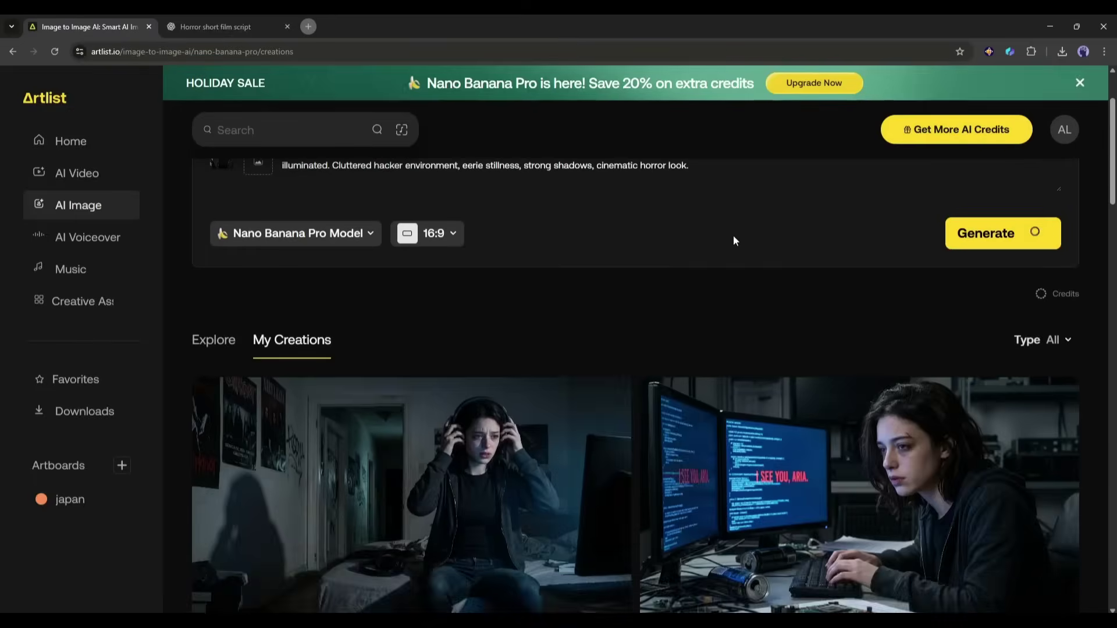
scroll(514, 239, up, 1)
- Take the Scene 4 (Breaker Box) prompt from the script chat for the next Nano Banana Pro image
click(235, 26)
drag(357, 329, 703, 374)
key(ctrl+v)
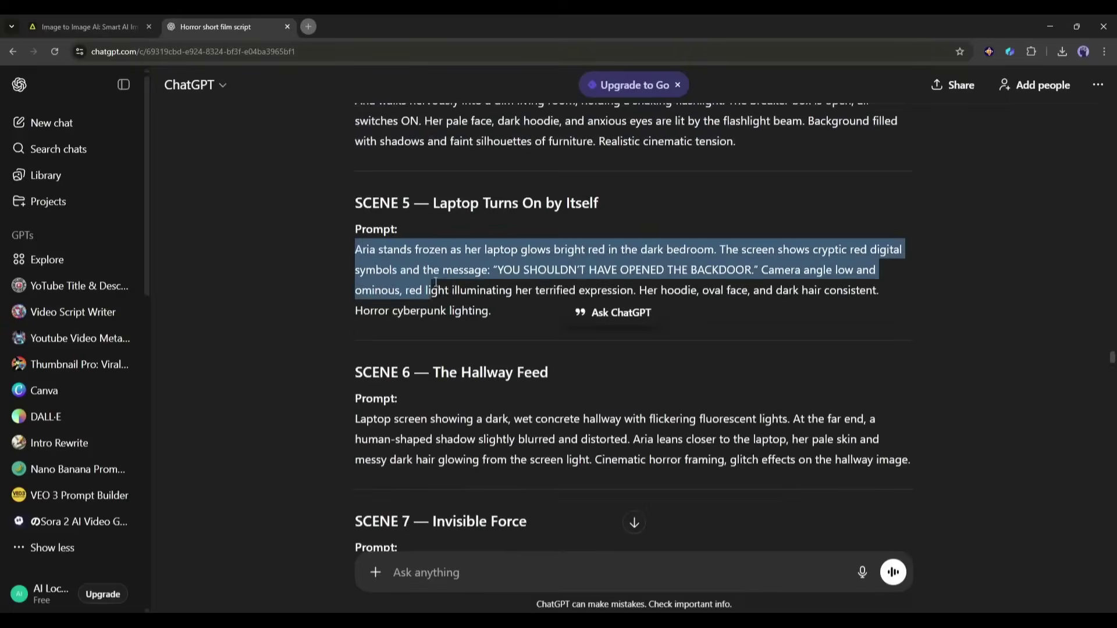
drag(448, 356, 488, 378)
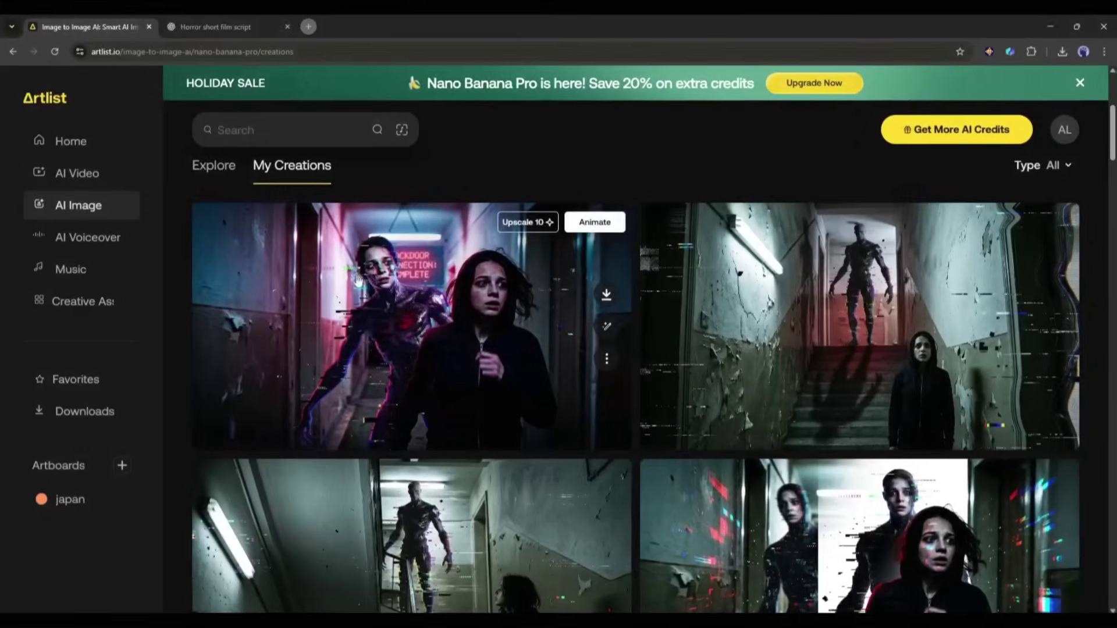
scroll(358, 281, down, 15)
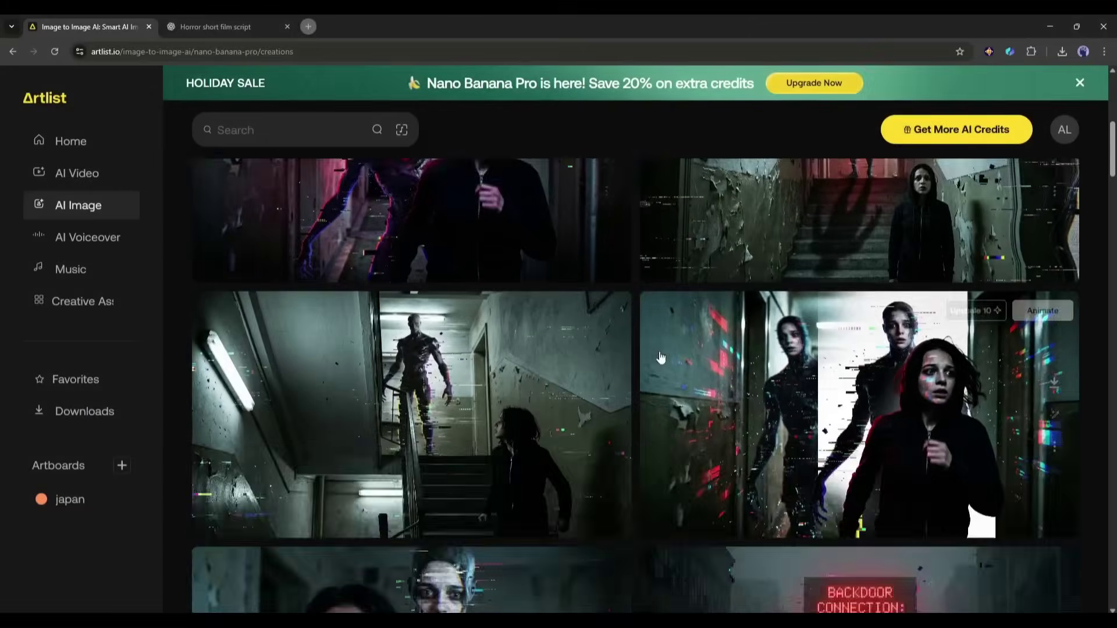